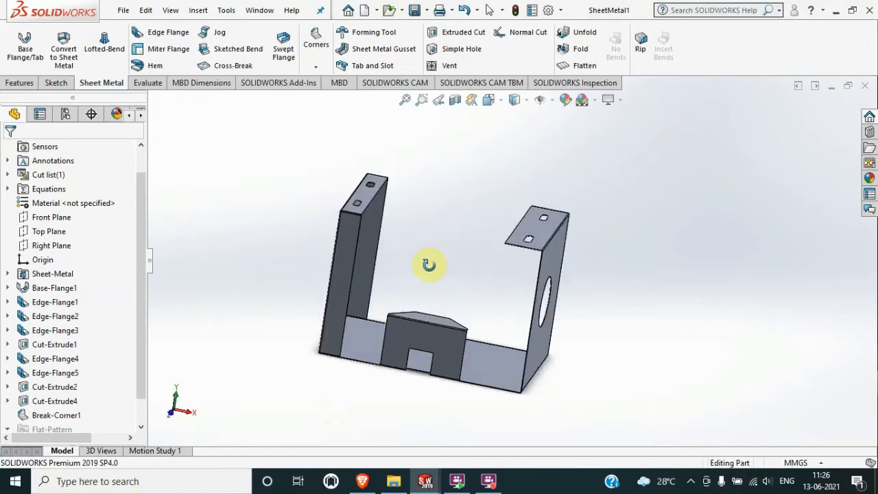
Examine the open sheet metal parts SheetMetal1, SheetMetal2 and SheetMetal4 from different angles.
middle_drag(471, 248, 516, 280)
mouse_move(416, 486)
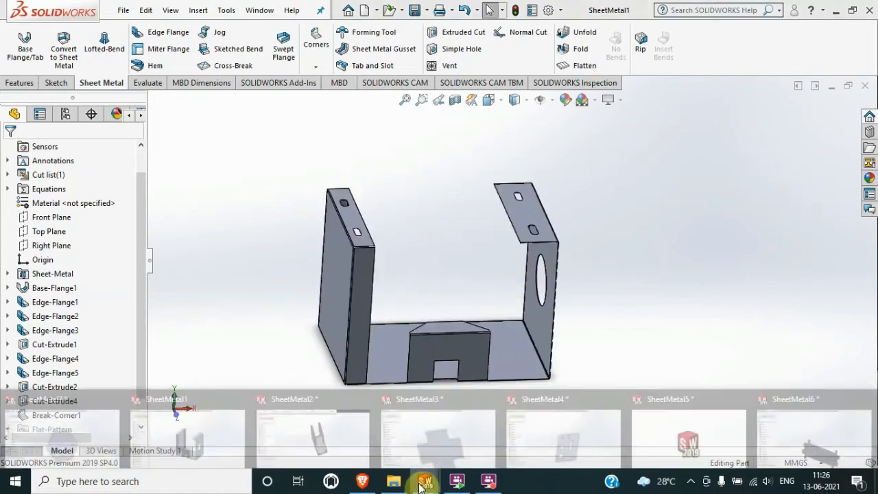
click(324, 439)
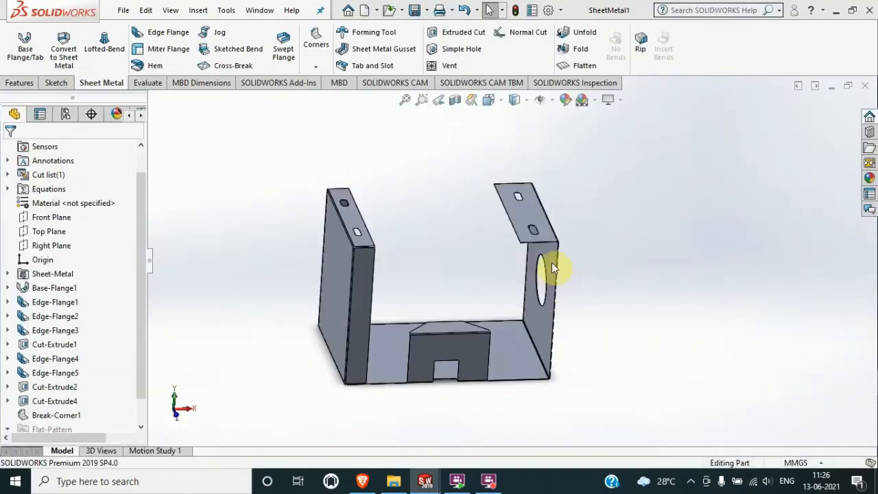
middle_drag(484, 264, 523, 255)
mouse_move(425, 484)
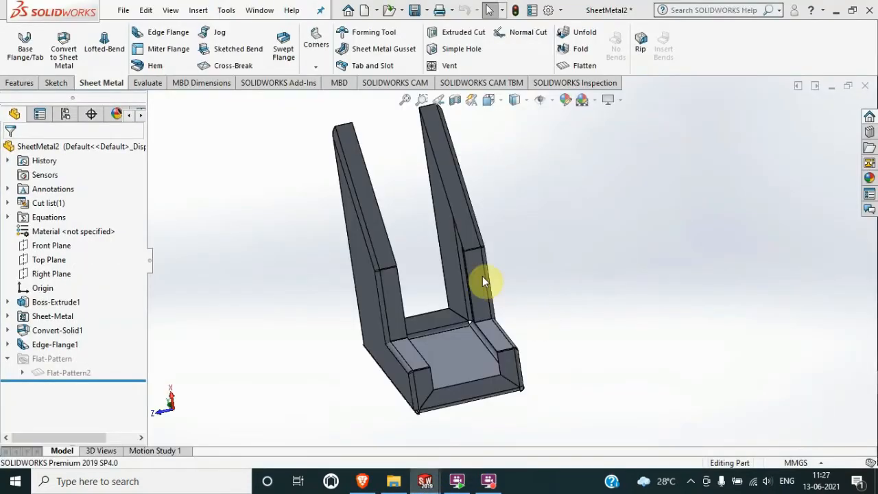
key(ctrl+Tab)
scroll(527, 283, down, 1)
middle_drag(486, 276, 534, 281)
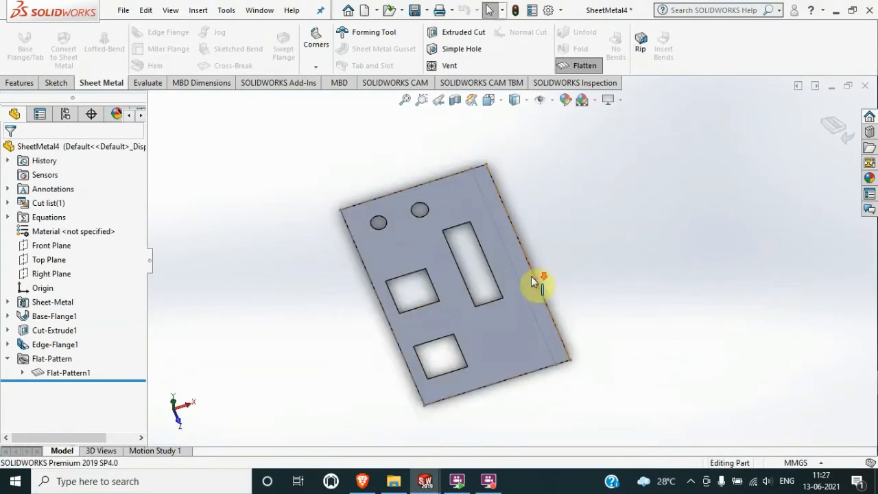
middle_drag(471, 294, 441, 313)
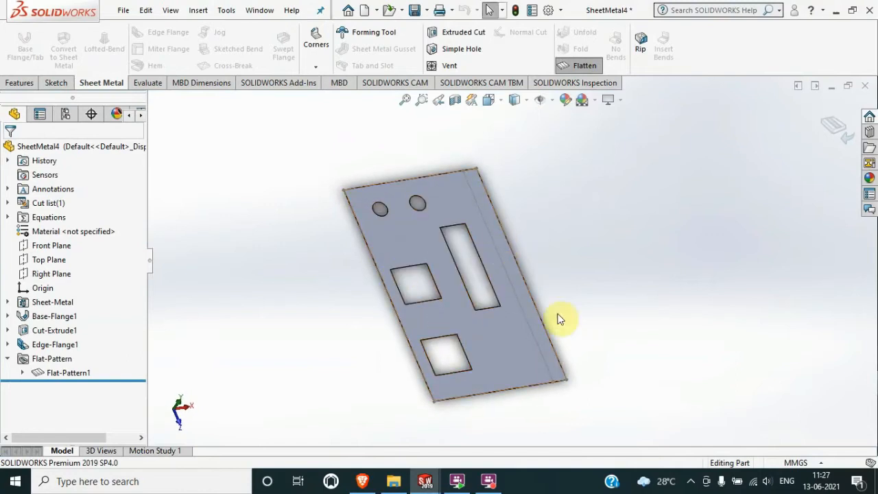
Export the flat pattern of the hexagonal part SheetMetal7 as a geometry-only DXF into the Flat Patern DXF folder.
mouse_move(426, 483)
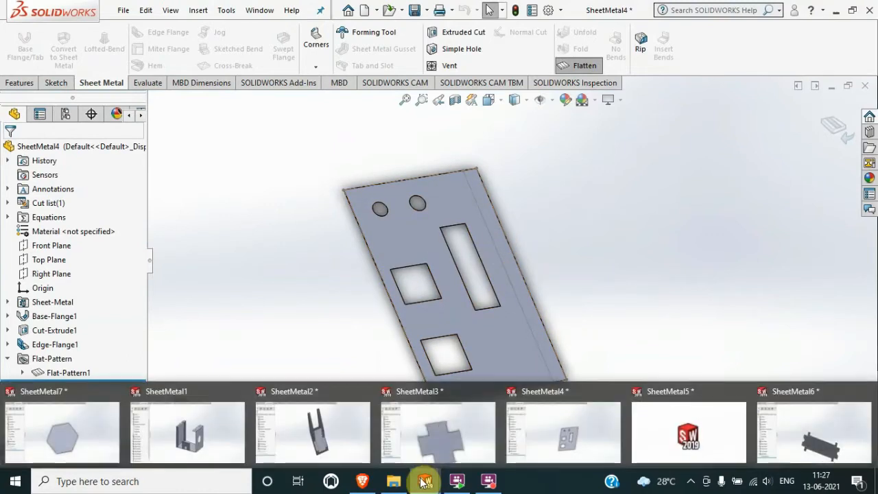
click(99, 420)
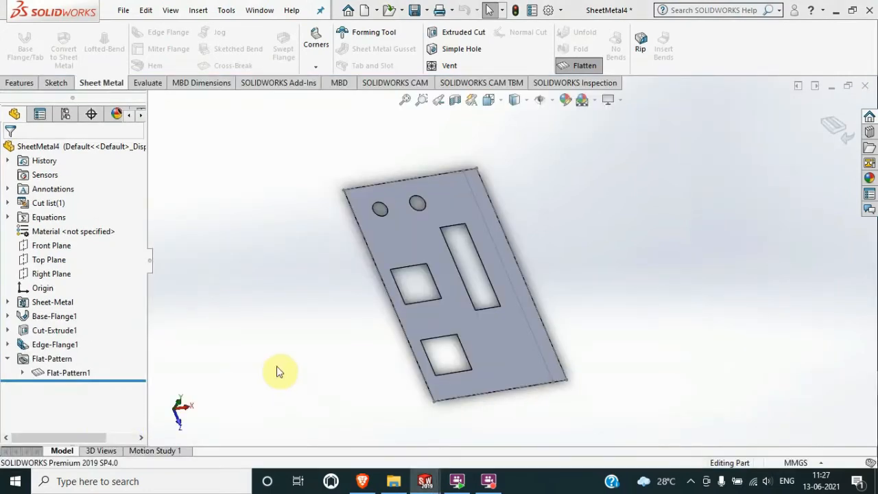
click(22, 343)
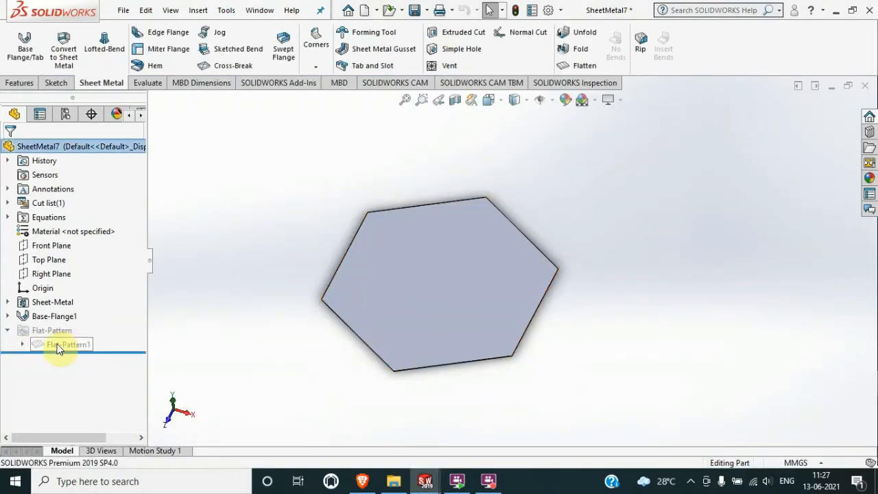
click(58, 346)
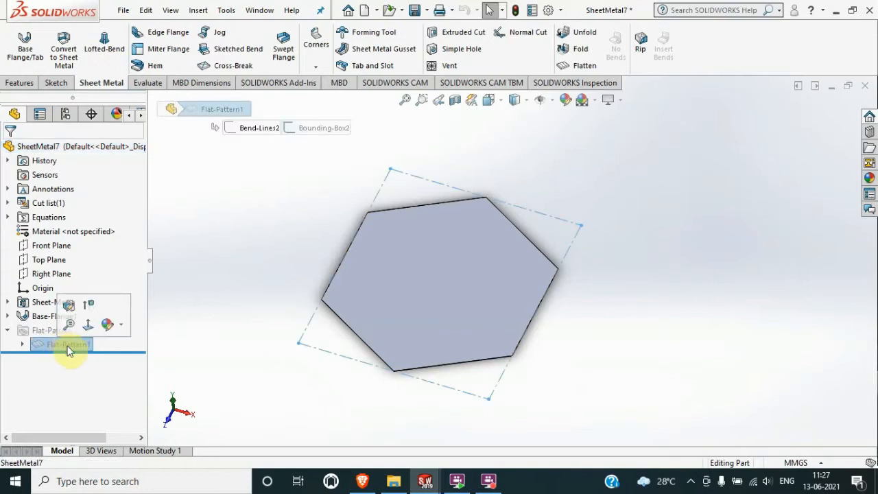
right_click(64, 345)
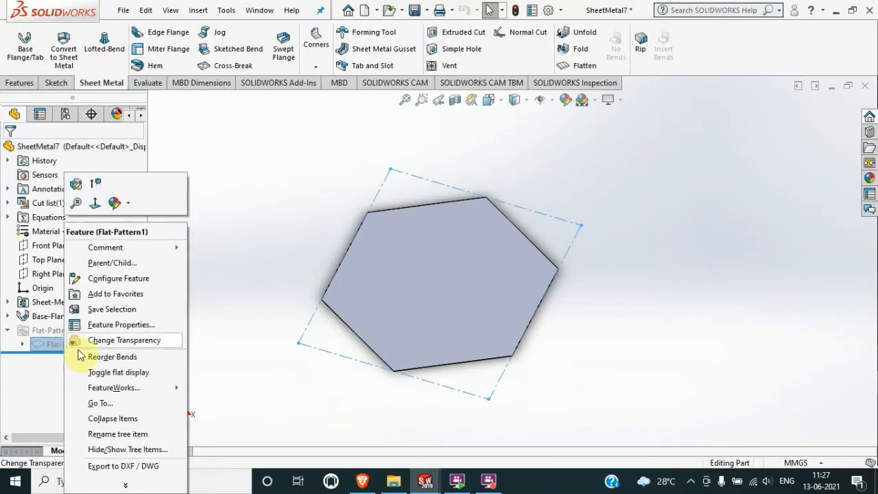
click(96, 472)
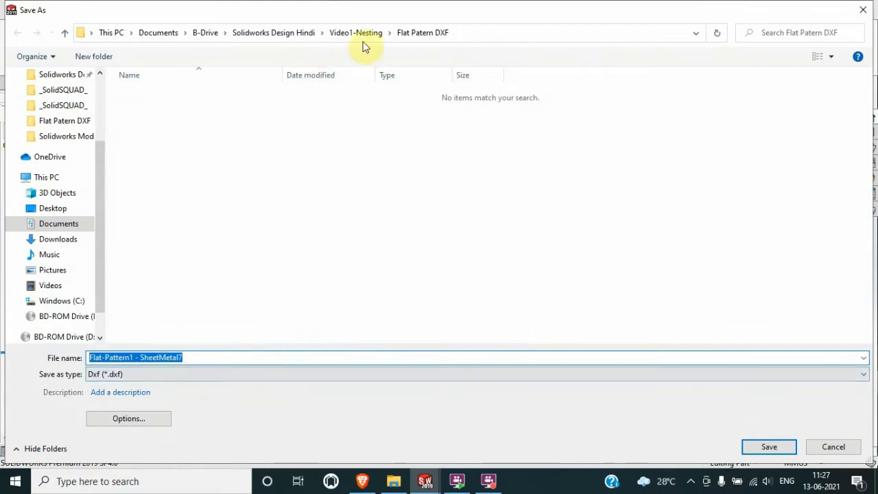
click(753, 448)
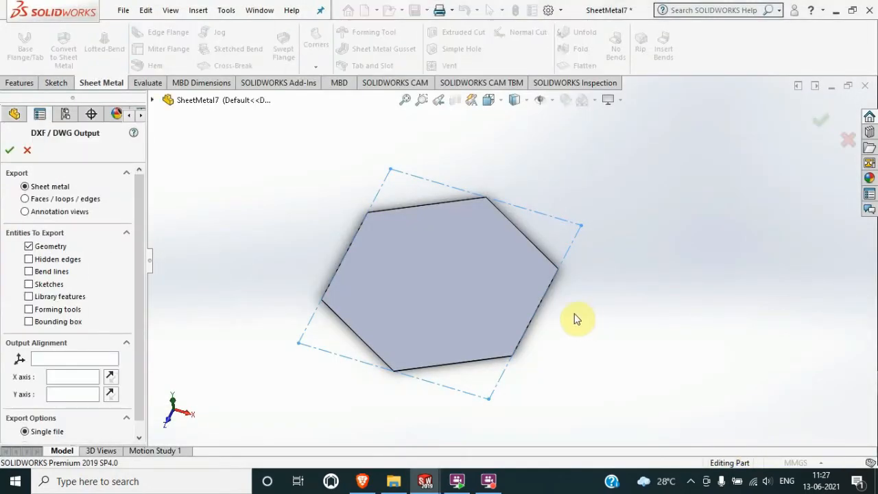
click(9, 151)
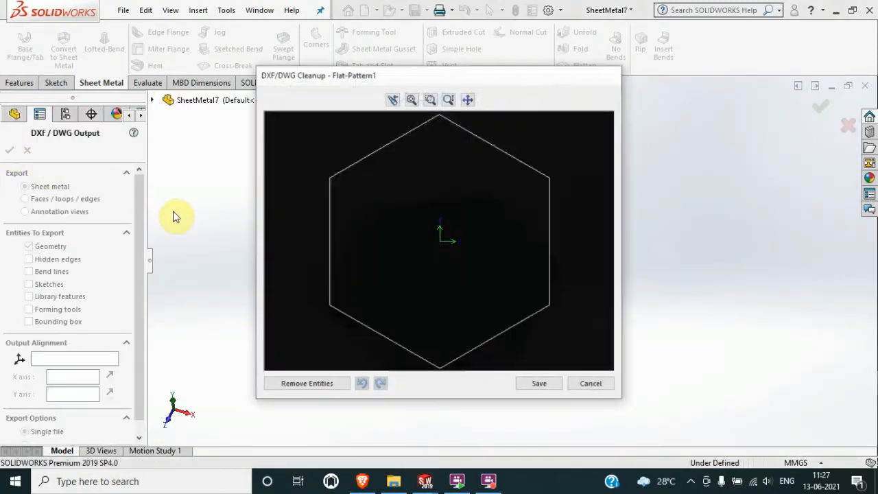
click(539, 386)
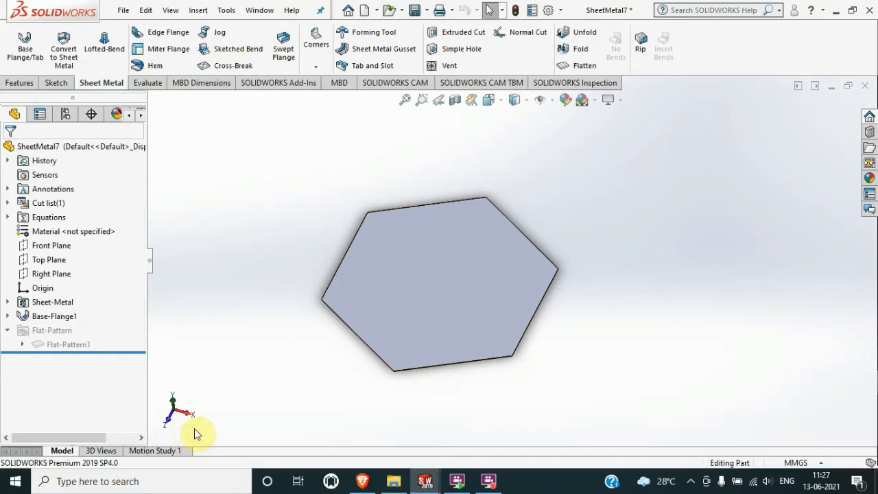
Export the flat pattern of the SheetMetal1 bracket as a DXF named Flat-Pattern1 - SheetMetal1.
click(204, 401)
scroll(100, 382, down, 2)
right_click(60, 415)
click(119, 466)
click(758, 447)
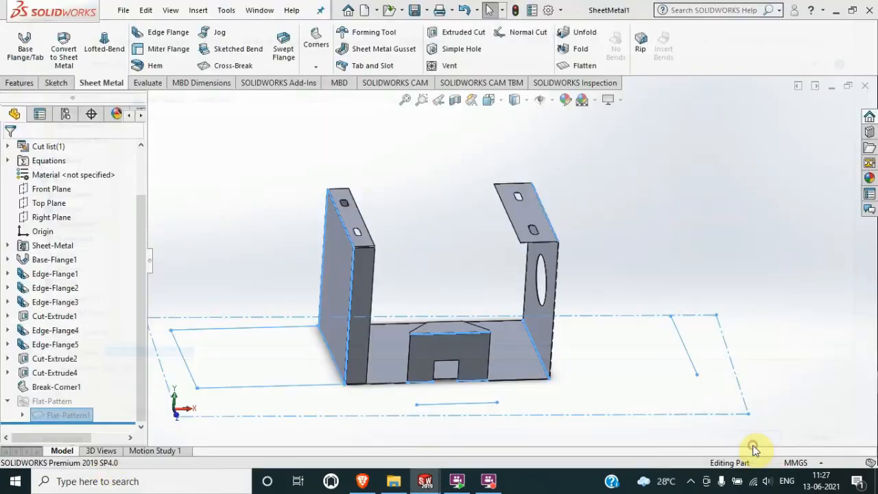
click(9, 151)
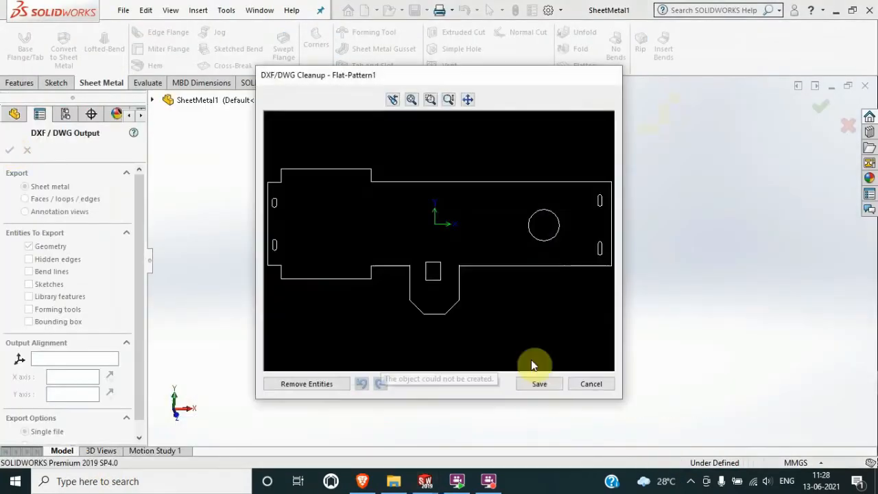
click(539, 384)
Export Flat-Pattern2 of the SheetMetal2 part as a DXF named Flat-Pattern2 - SheetMetal2.
mouse_move(425, 481)
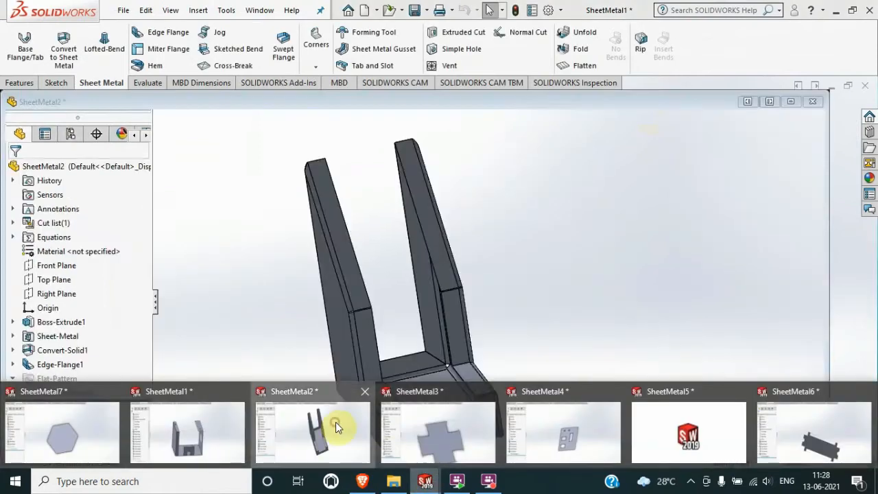
click(335, 422)
right_click(62, 371)
click(119, 466)
click(762, 447)
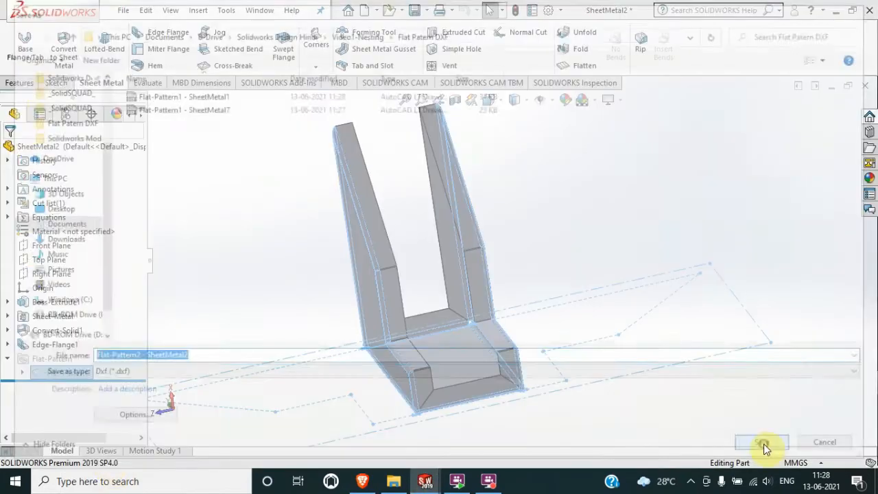
click(9, 151)
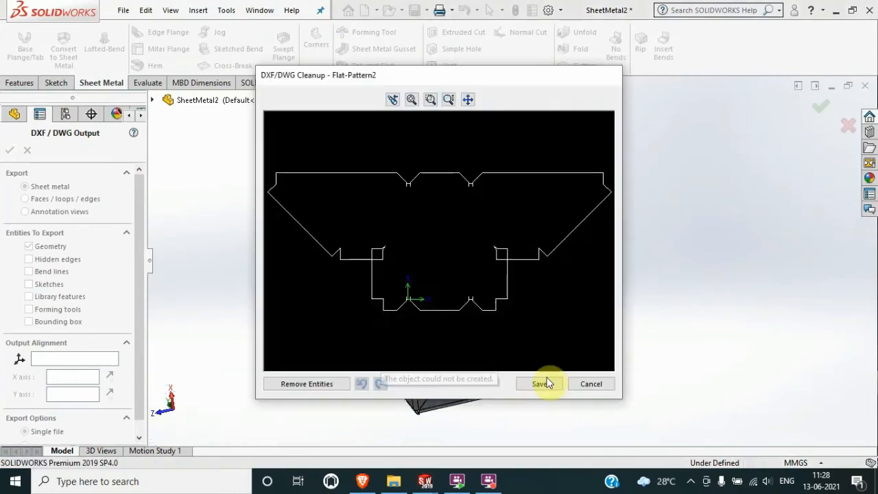
click(541, 385)
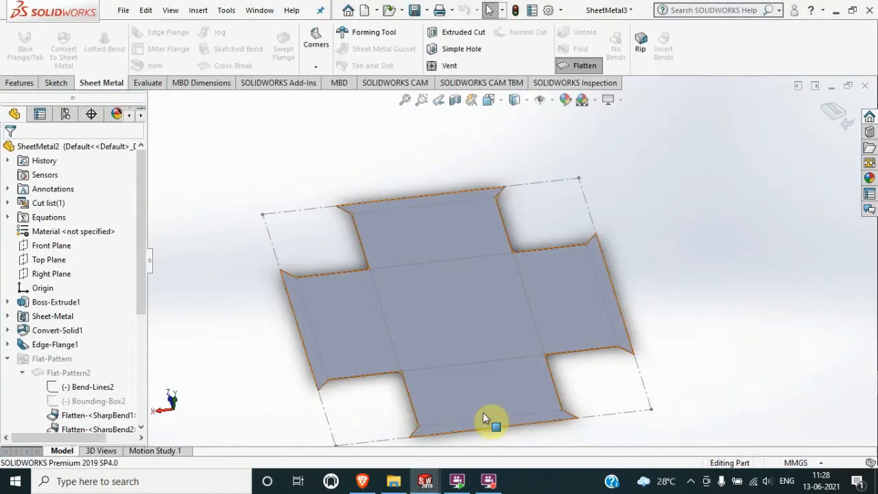
Export the flat pattern of the cross-shaped SheetMetal3 part as a DXF with only its geometry.
right_click(67, 442)
click(120, 465)
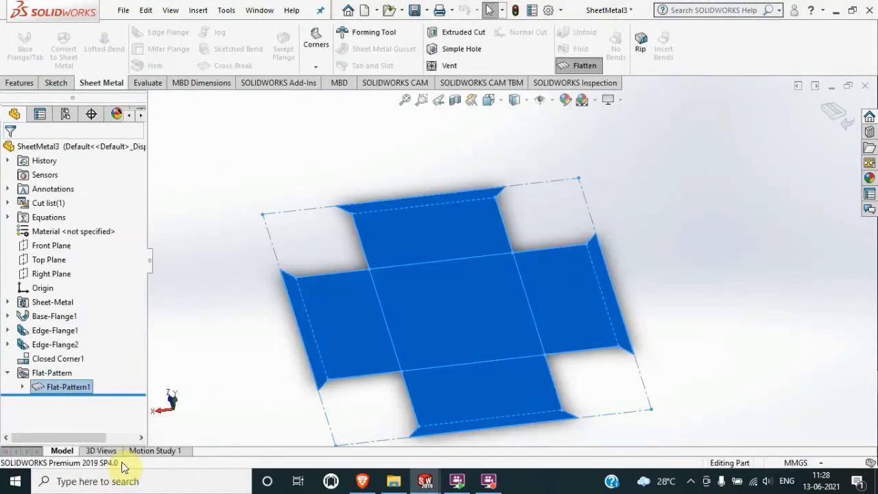
click(768, 451)
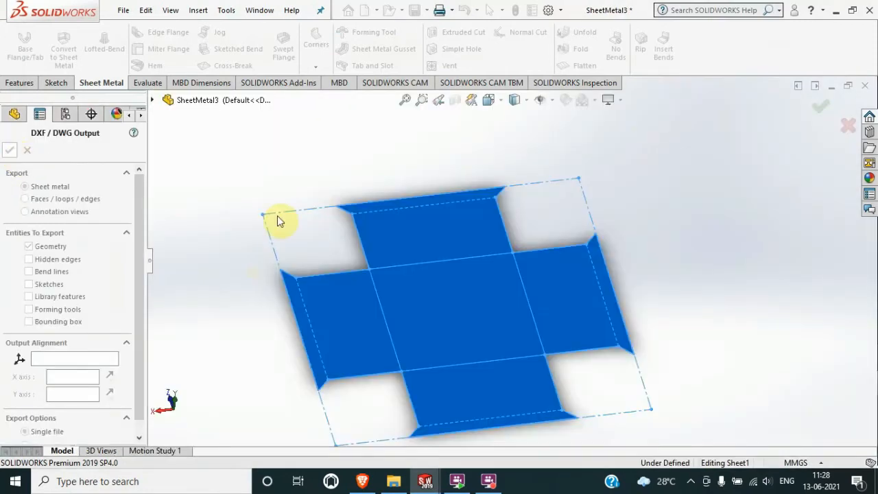
click(527, 381)
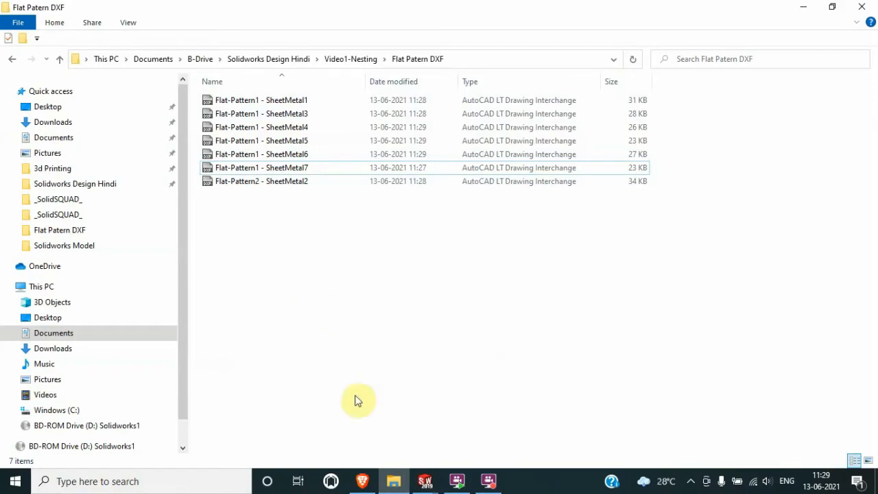
Switch to the Brave browser, search for deepnest and open the deepnest.io website.
click(363, 480)
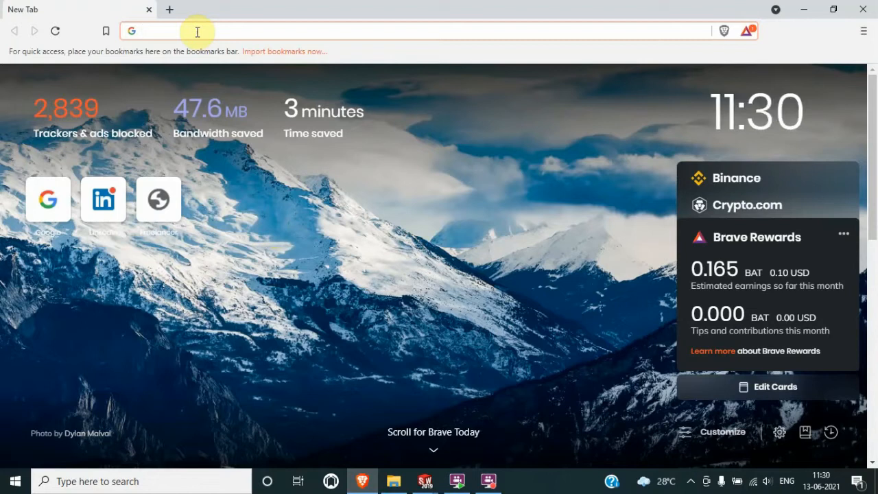
text(deep)
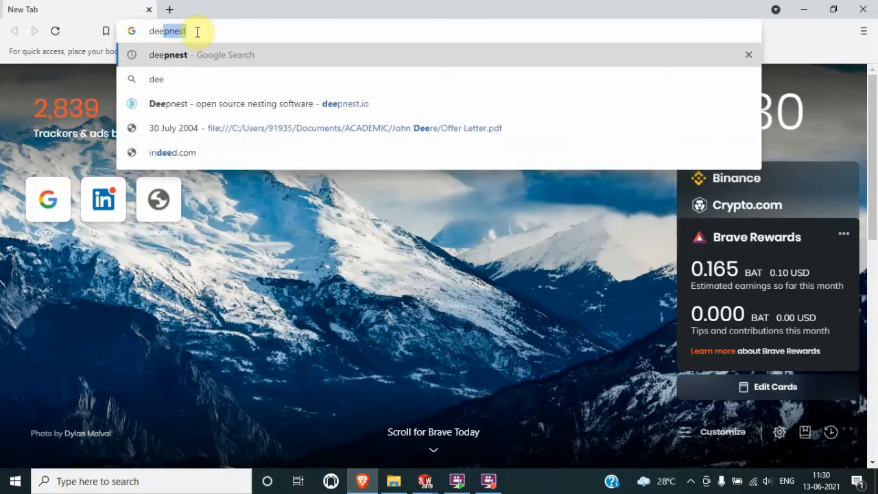
text(nest)
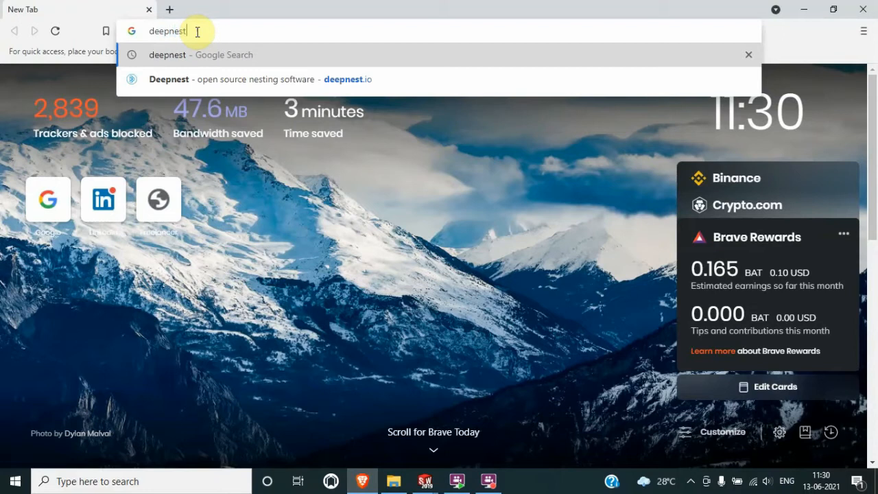
key(Return)
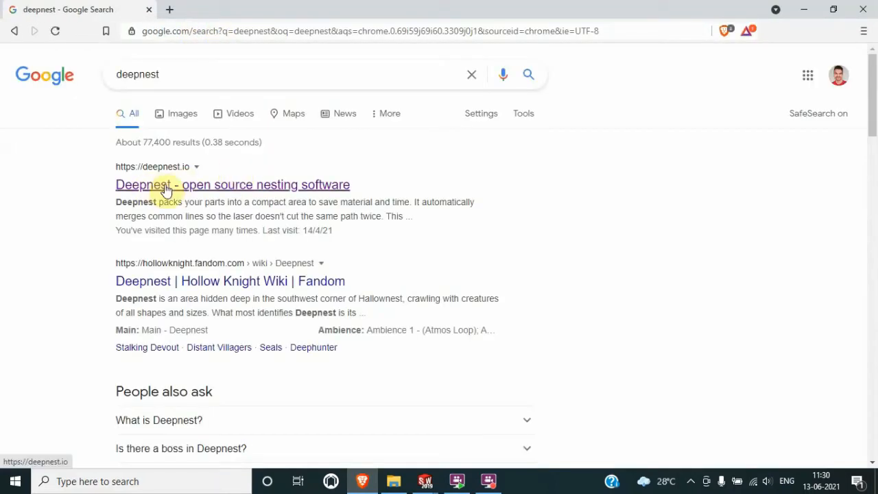
click(215, 186)
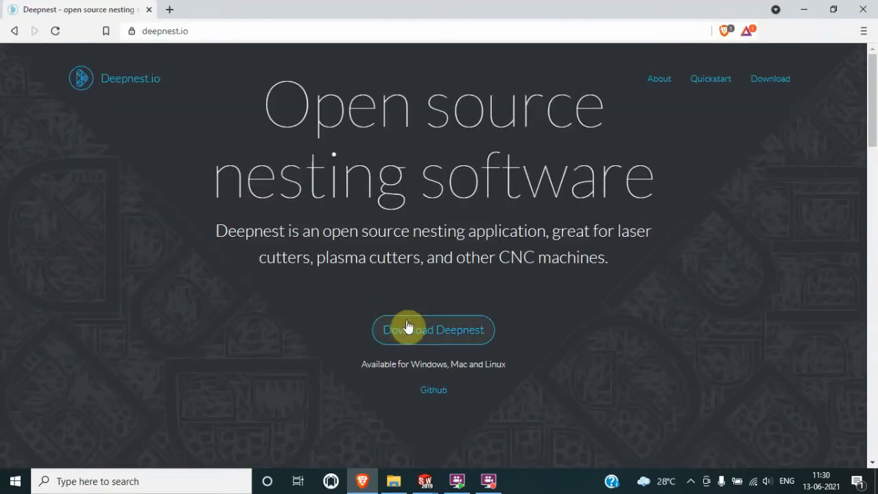
Start the Windows download of Deepnest-1.0.5-win from the site's download section and dismiss the save dialog.
click(406, 325)
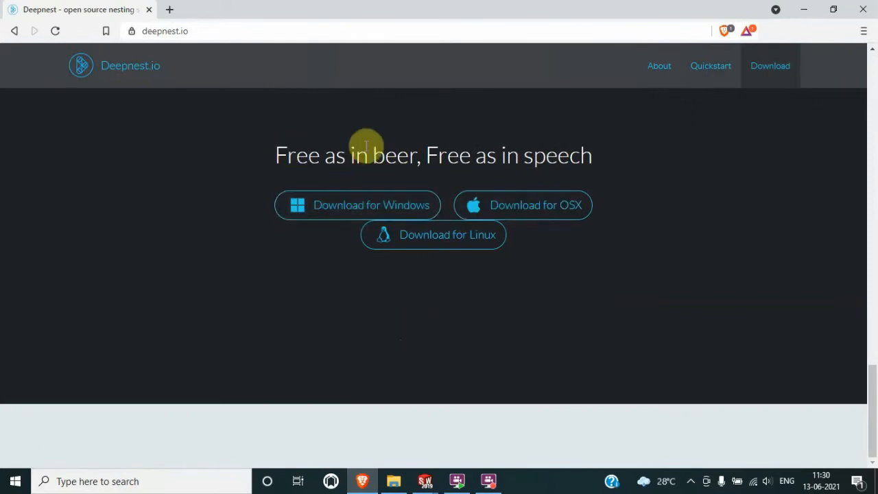
click(358, 205)
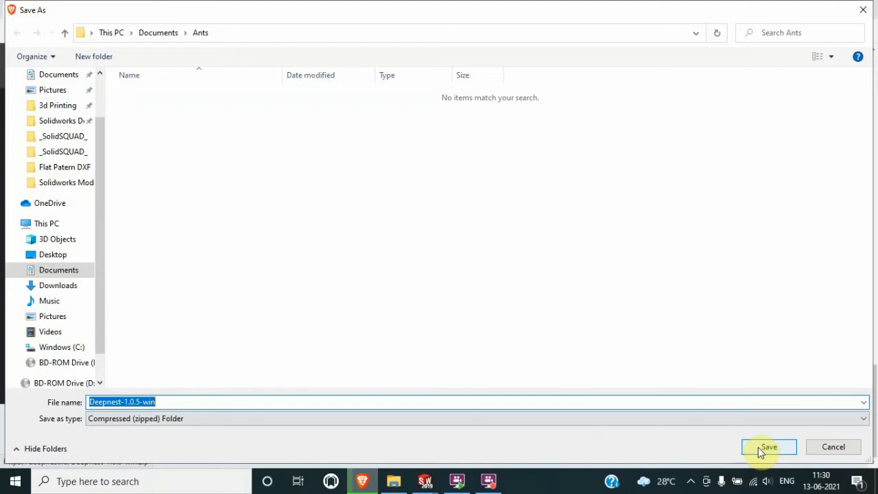
click(869, 8)
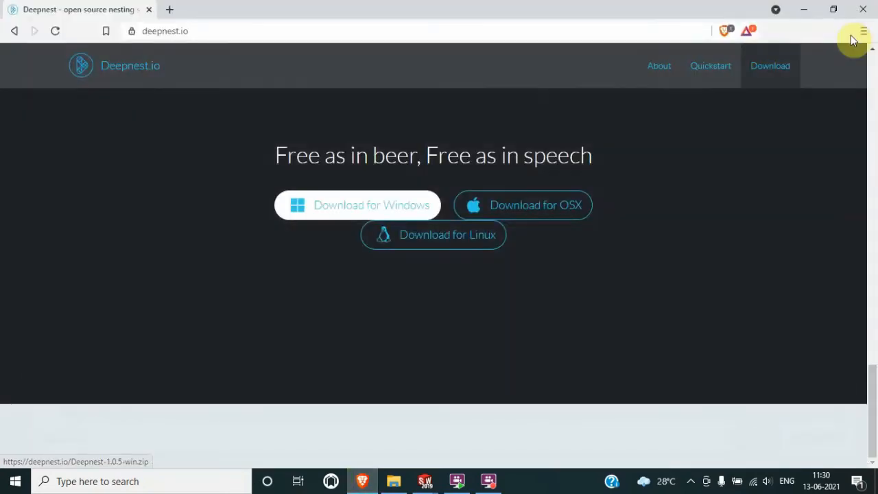
Minimize the browser and the other open windows, switch to Deepnest and maximize its window.
click(807, 11)
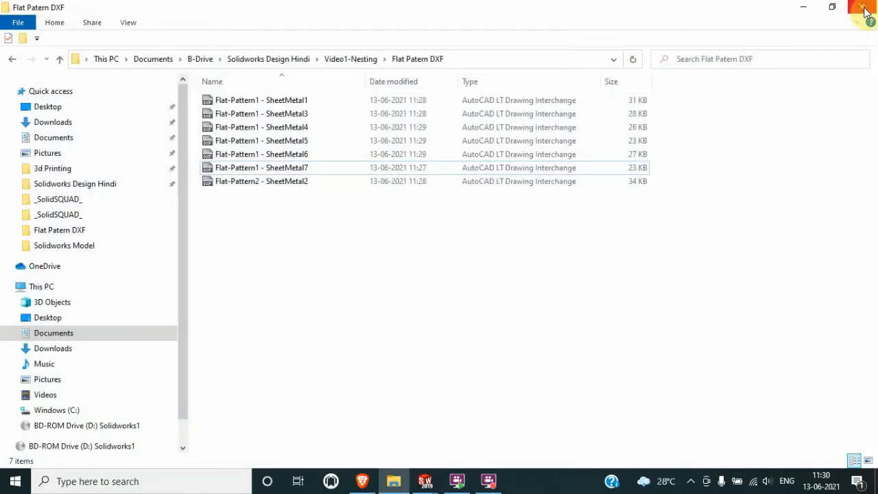
click(807, 11)
click(807, 11)
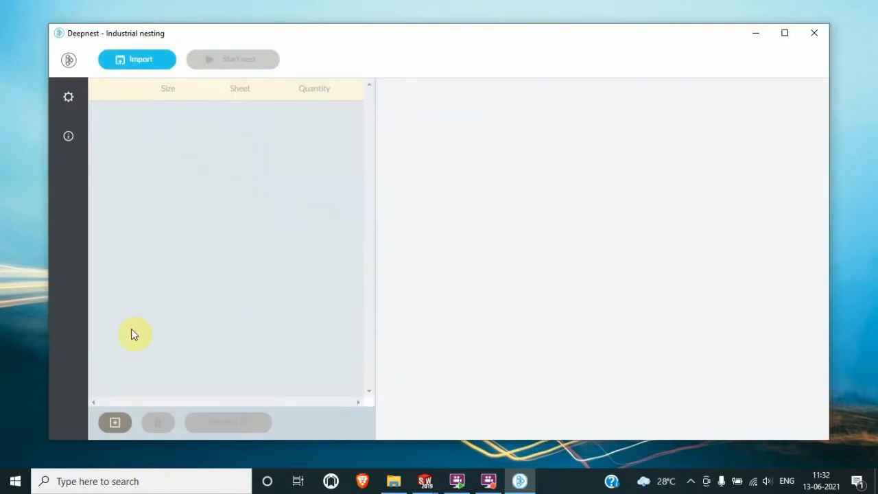
mouse_move(377, 43)
mouse_down()
mouse_move(401, 42)
mouse_move(378, 43)
mouse_up()
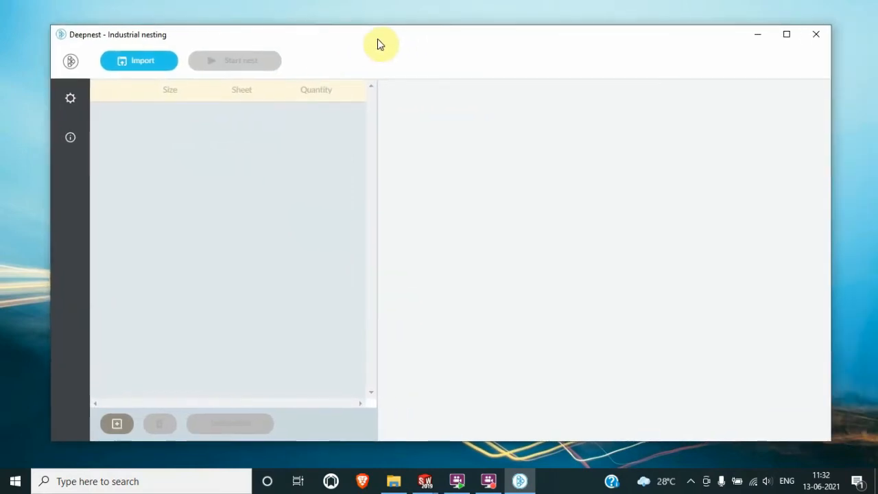
click(782, 40)
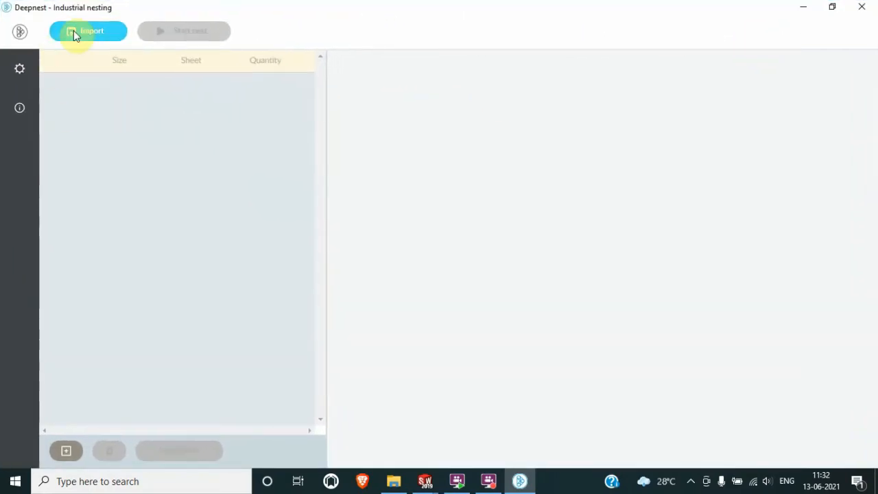
In the nesting configuration, set the display units to mm and the space between parts to 5 mm.
click(20, 69)
scroll(296, 142, down, 4)
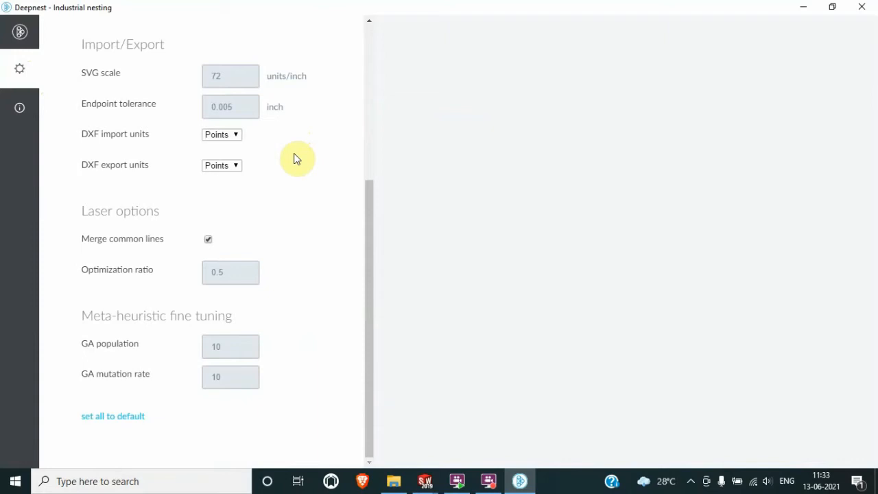
scroll(296, 158, up, 5)
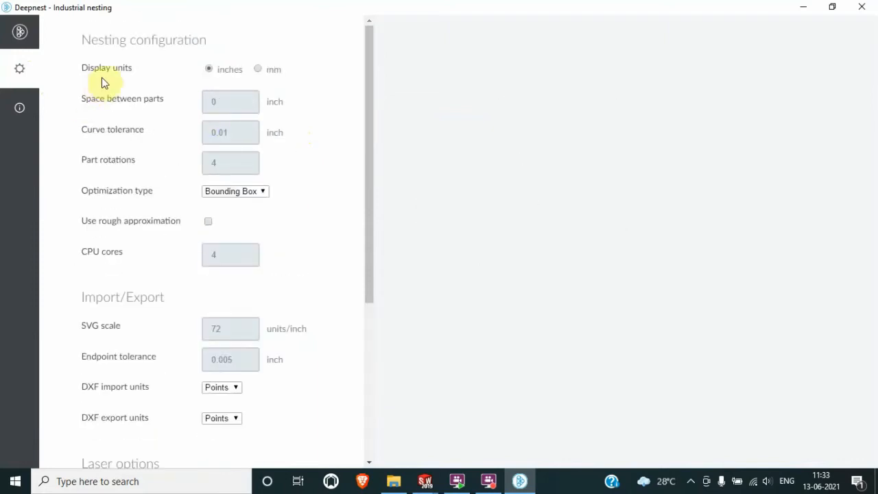
click(258, 69)
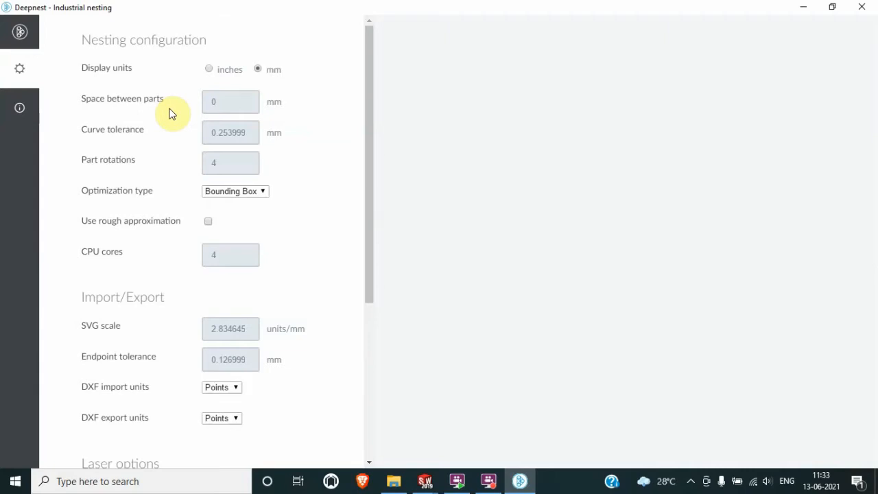
click(225, 103)
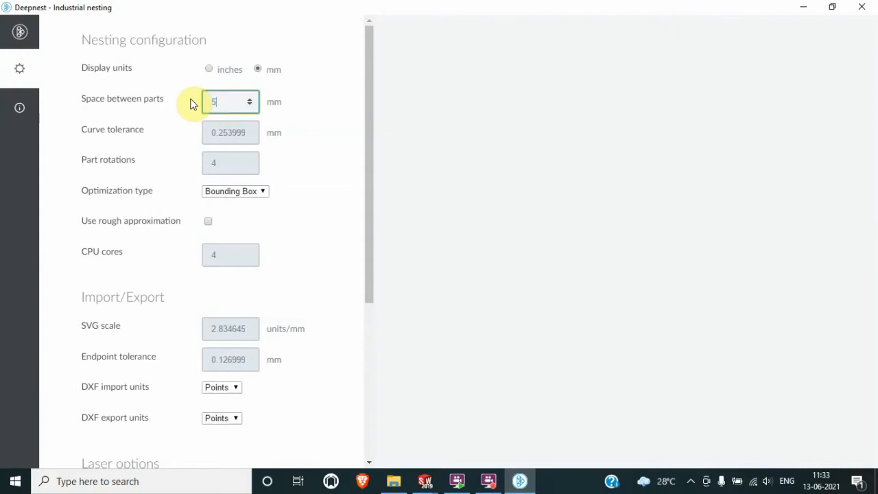
click(308, 157)
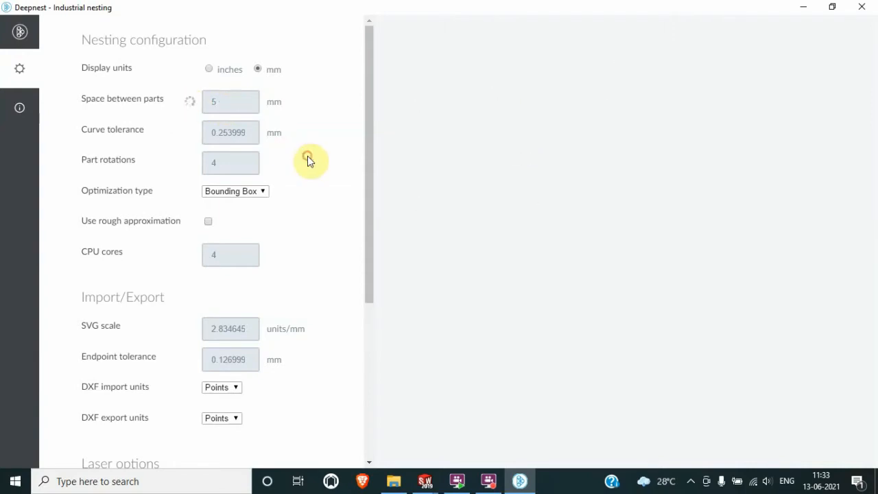
Set both the DXF import units and the DXF export units to mm.
scroll(333, 176, down, 1)
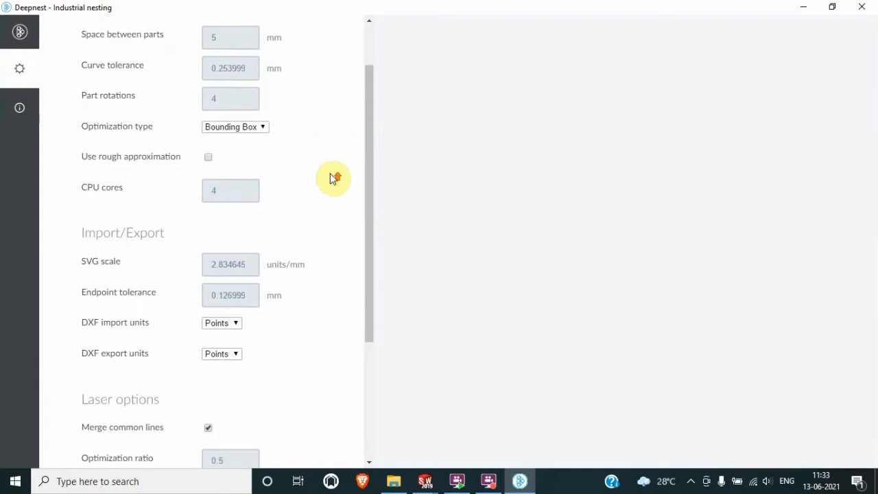
scroll(334, 177, up, 1)
mouse_move(265, 195)
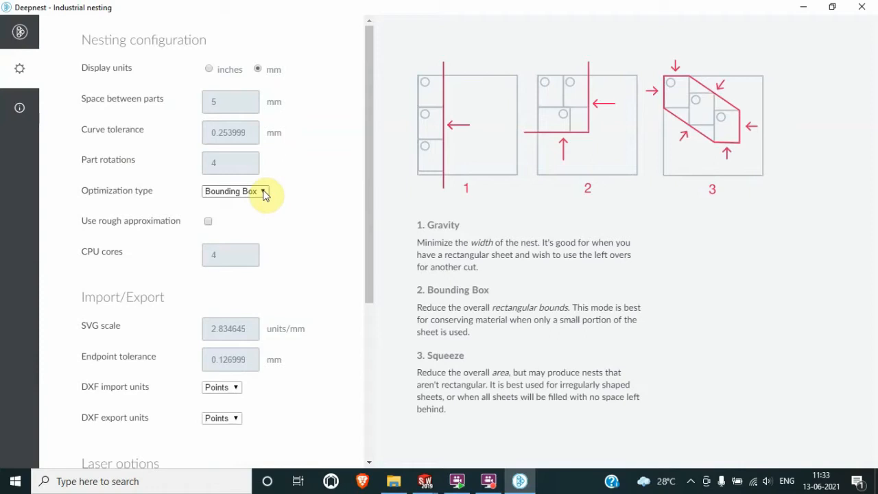
scroll(314, 249, down, 2)
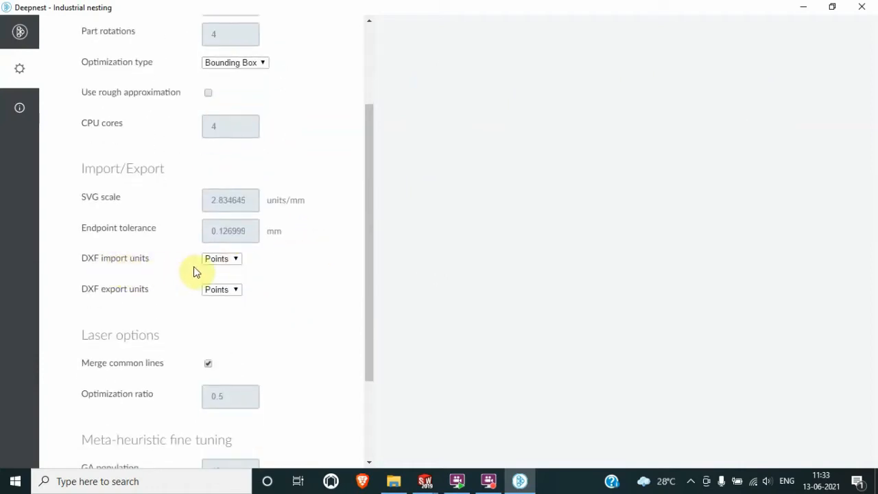
click(234, 258)
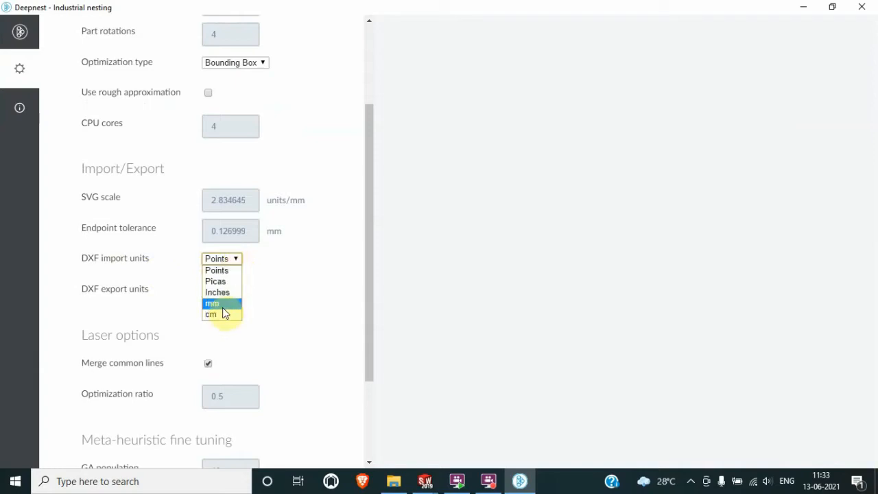
click(222, 306)
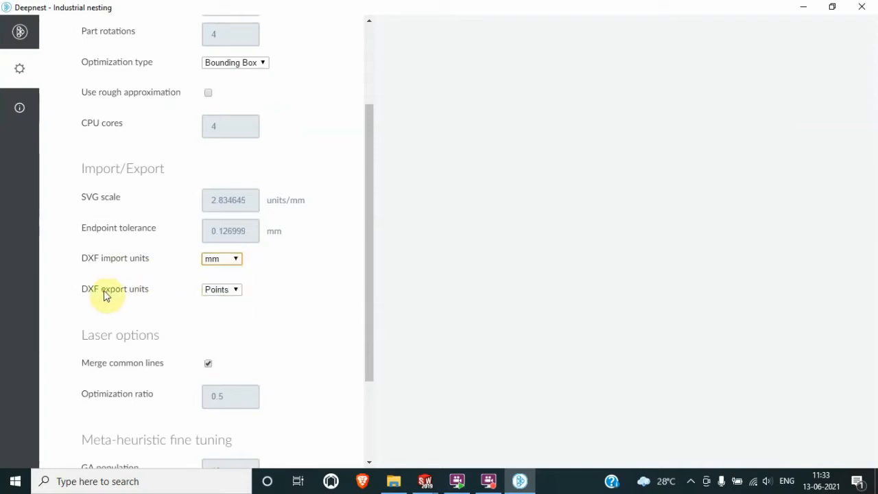
click(220, 291)
click(218, 334)
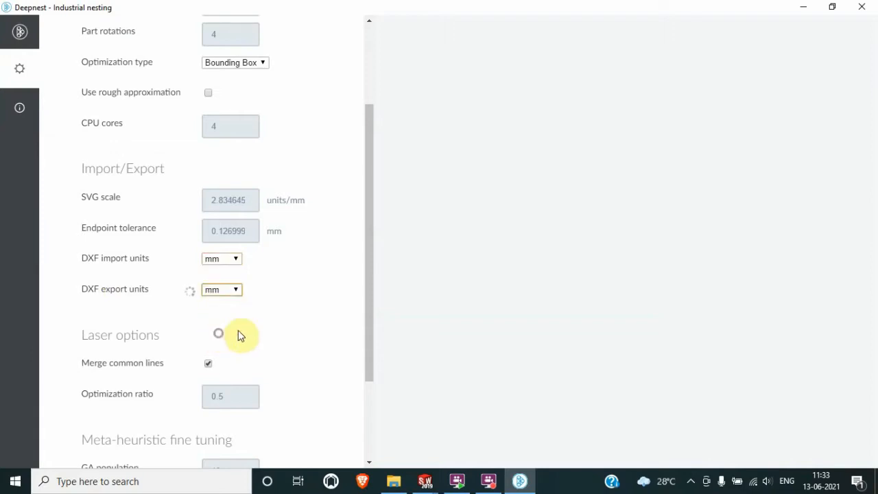
scroll(280, 314, down, 1)
scroll(280, 314, down, 1)
scroll(280, 314, up, 5)
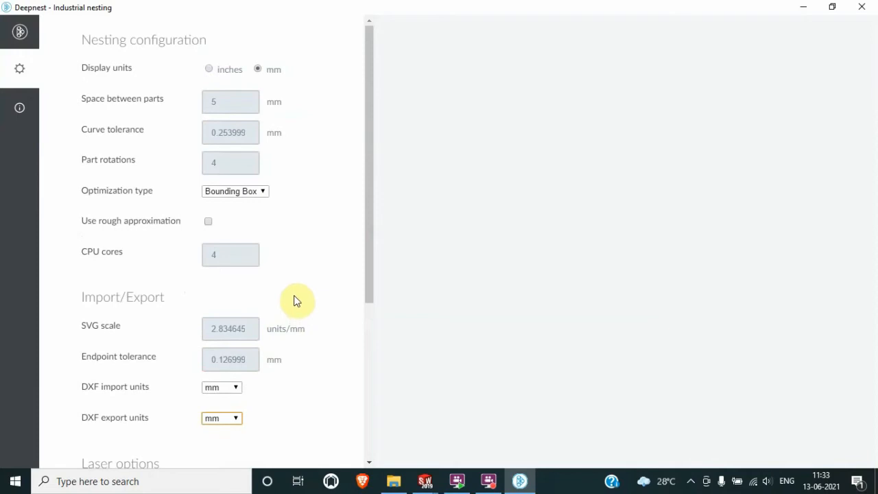
Return to the nesting workspace and import the Flat-Pattern1 - SheetMetal1 DXF from the Flat Patern DXF folder.
click(20, 33)
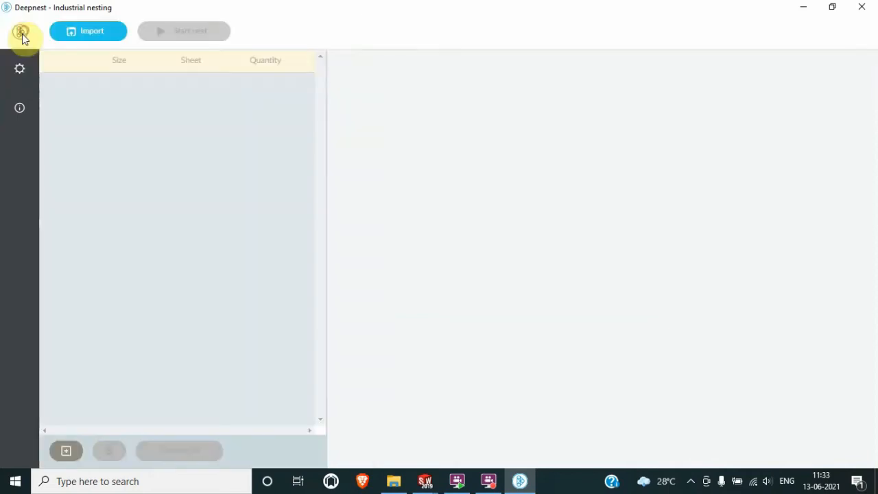
click(88, 36)
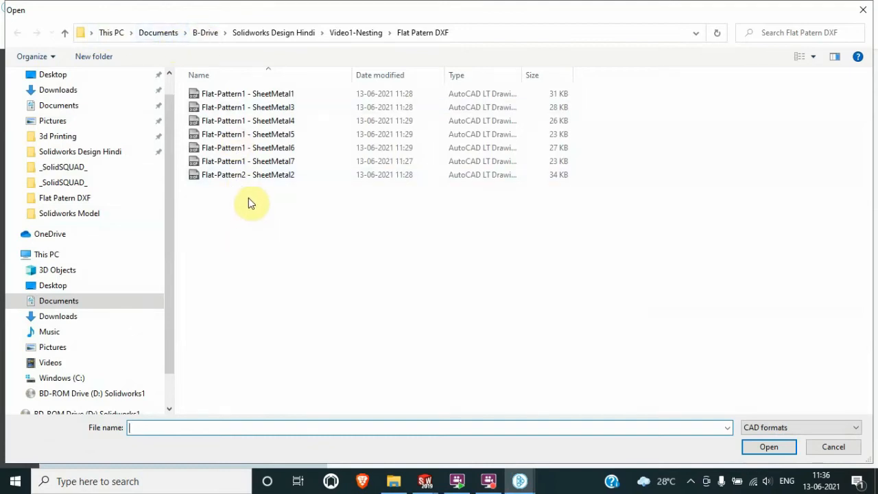
click(234, 95)
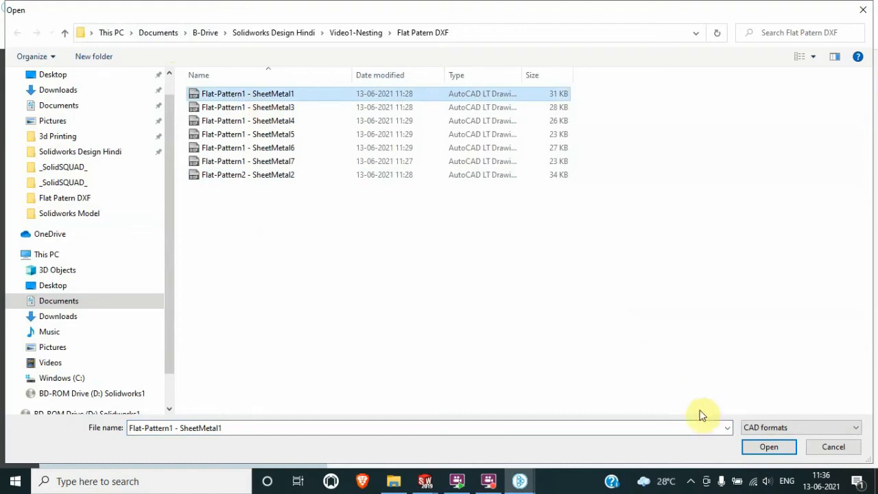
click(771, 450)
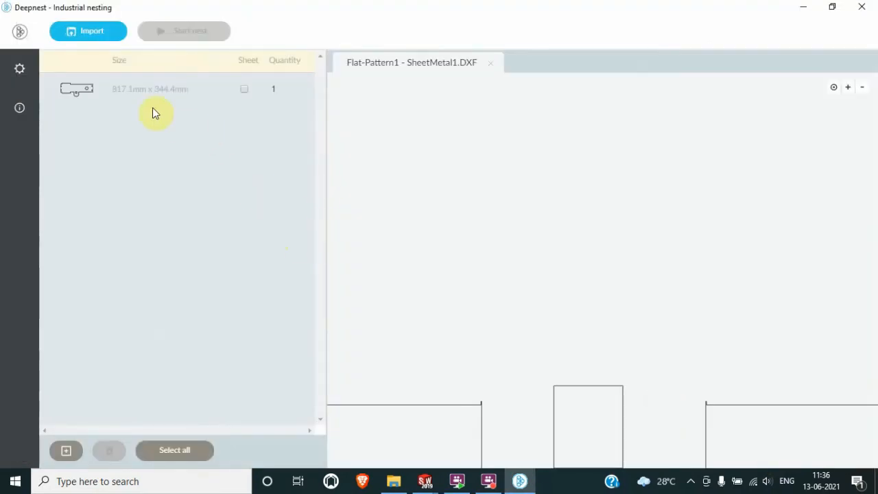
scroll(513, 259, down, 5)
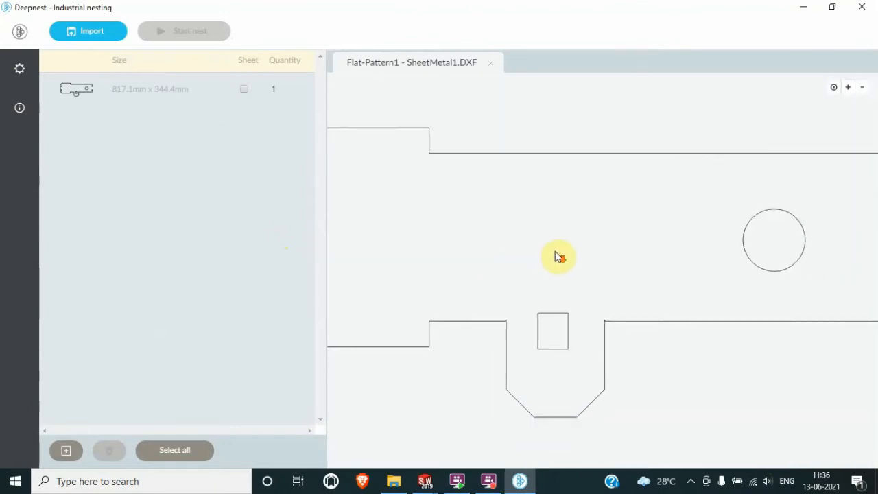
scroll(553, 238, down, 3)
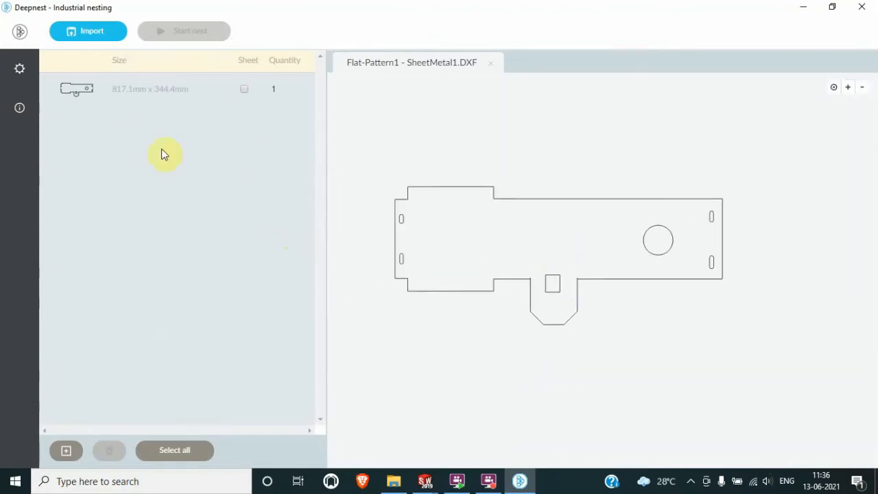
Import the Flat-Pattern1 - SheetMetal3 and Flat-Pattern1 - SheetMetal4 DXF files.
click(102, 36)
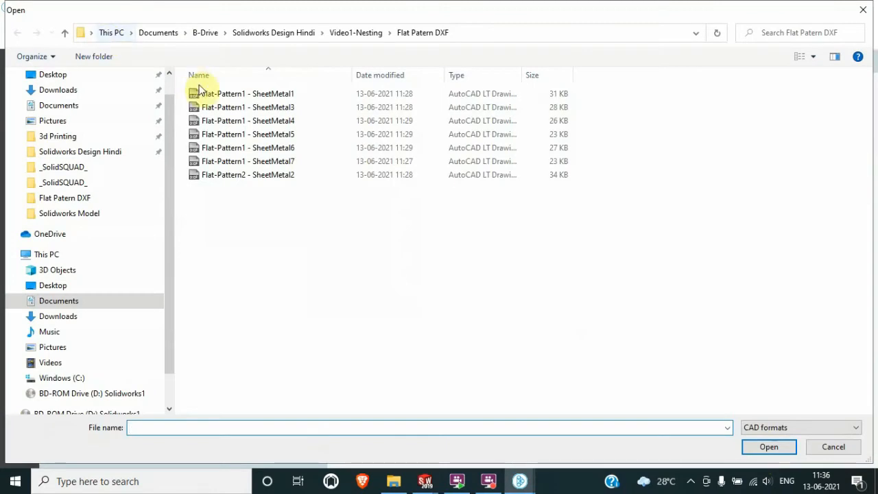
click(219, 109)
click(763, 448)
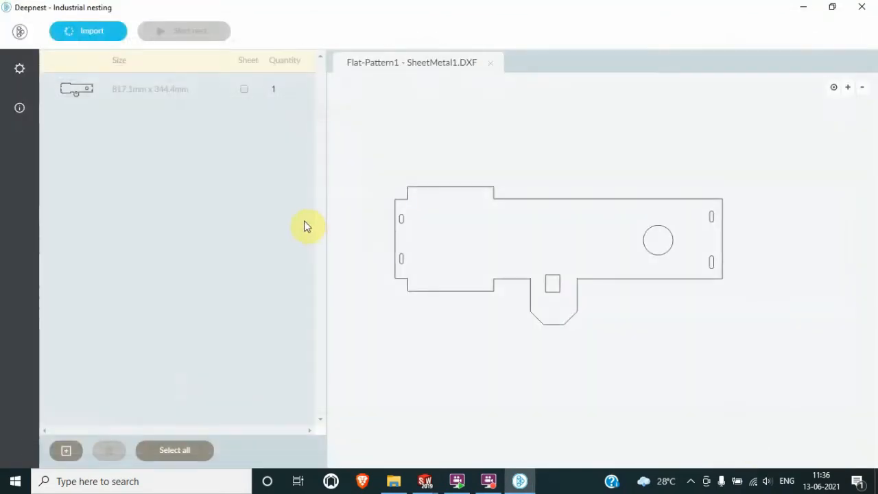
click(91, 33)
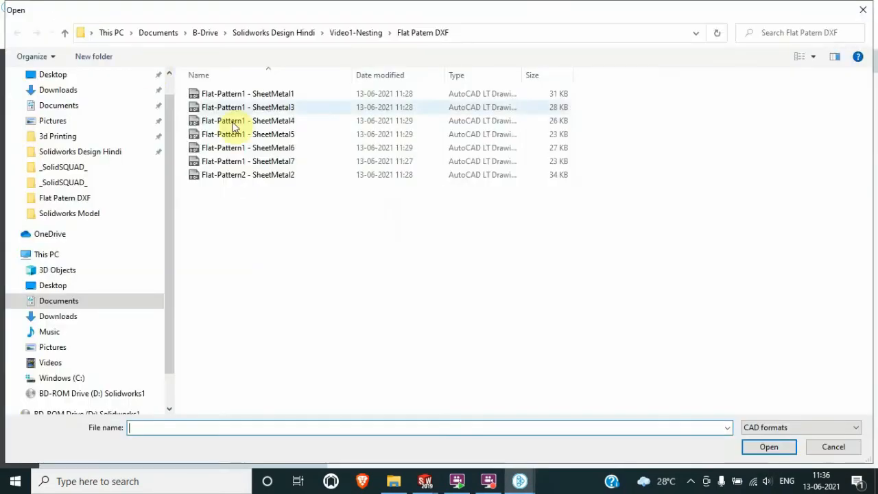
click(247, 121)
click(769, 447)
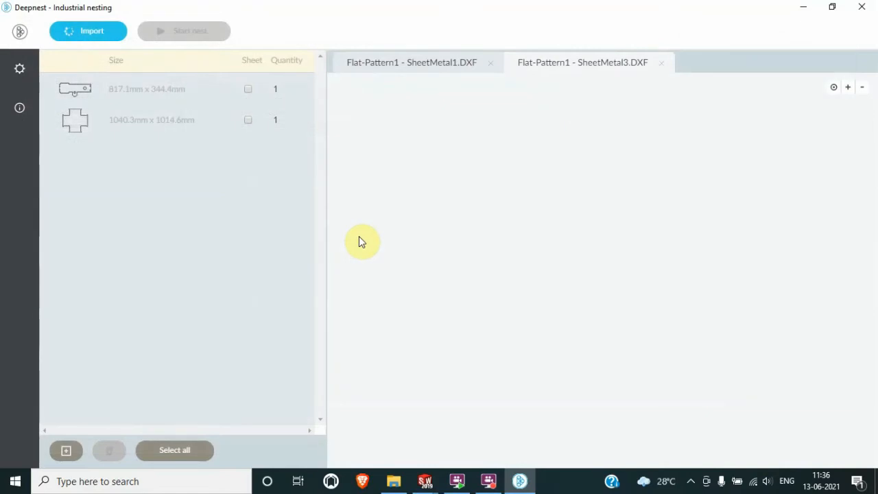
Import the Flat-Pattern1 - SheetMetal5 and Flat-Pattern1 - SheetMetal6 DXF files.
click(74, 34)
click(257, 135)
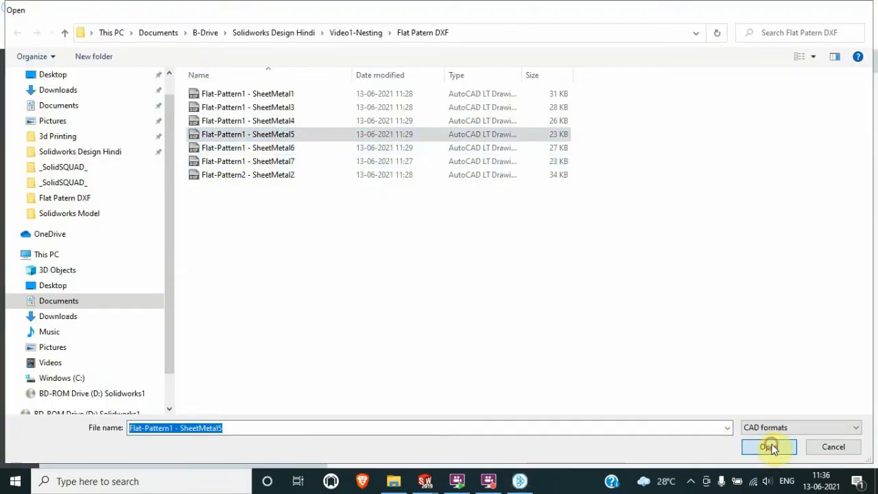
click(768, 448)
click(89, 32)
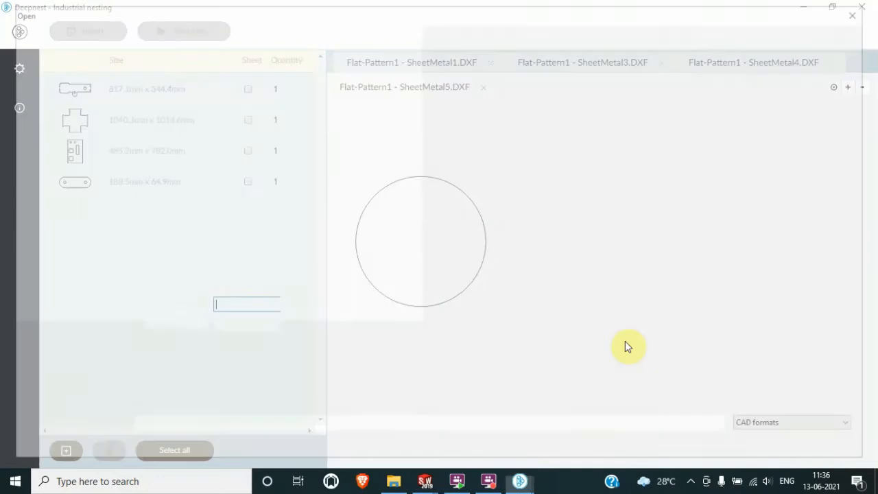
click(281, 147)
click(769, 447)
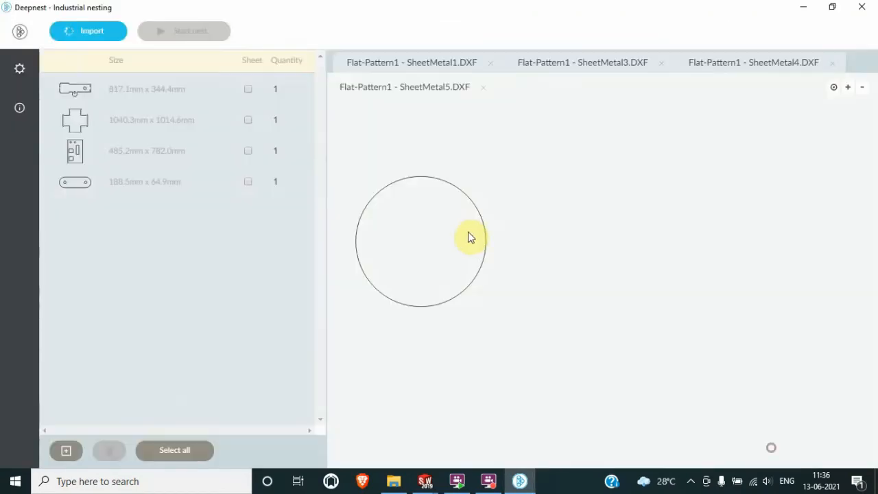
Import the Flat-Pattern1 - SheetMetal7 and Flat-Pattern2 - SheetMetal2 DXF files.
click(98, 34)
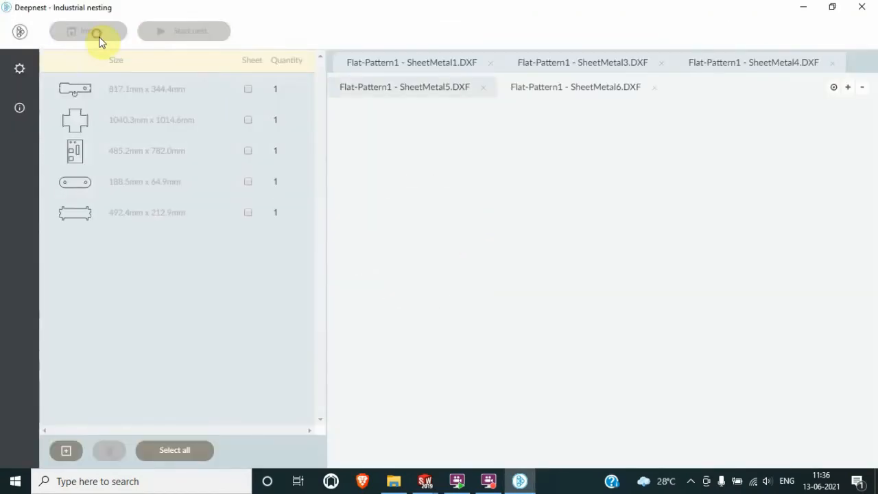
click(270, 163)
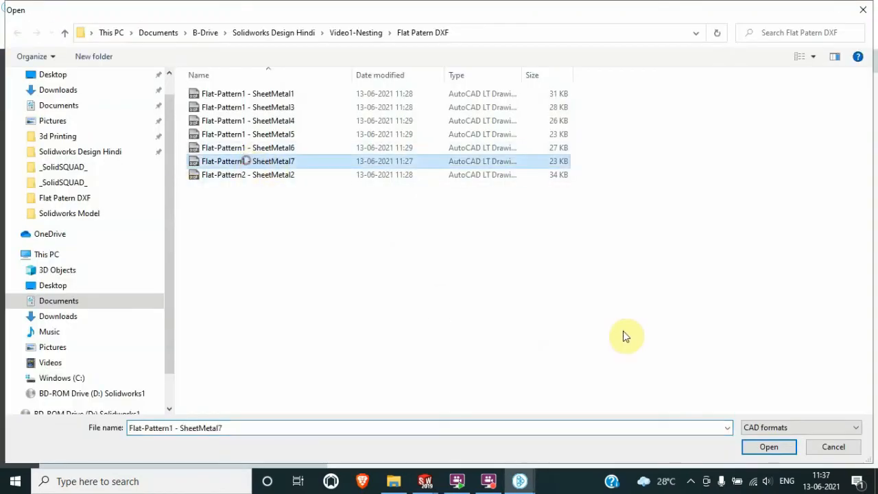
click(769, 447)
click(98, 30)
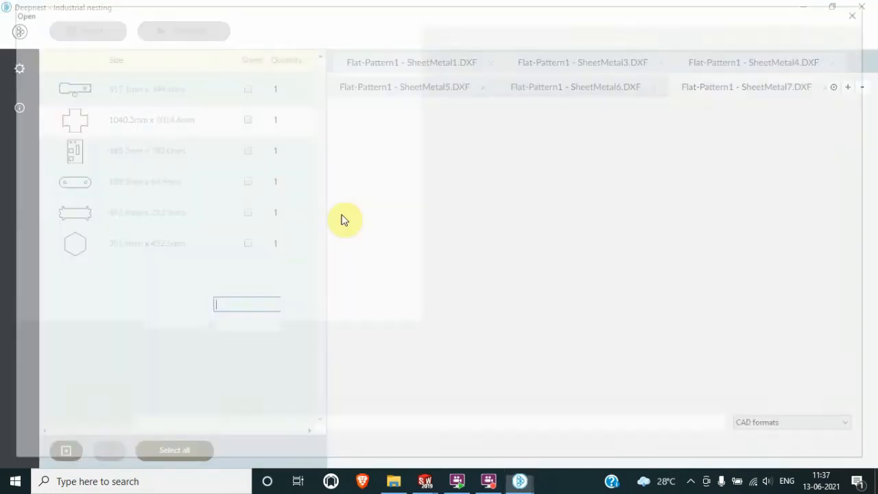
click(278, 176)
click(769, 447)
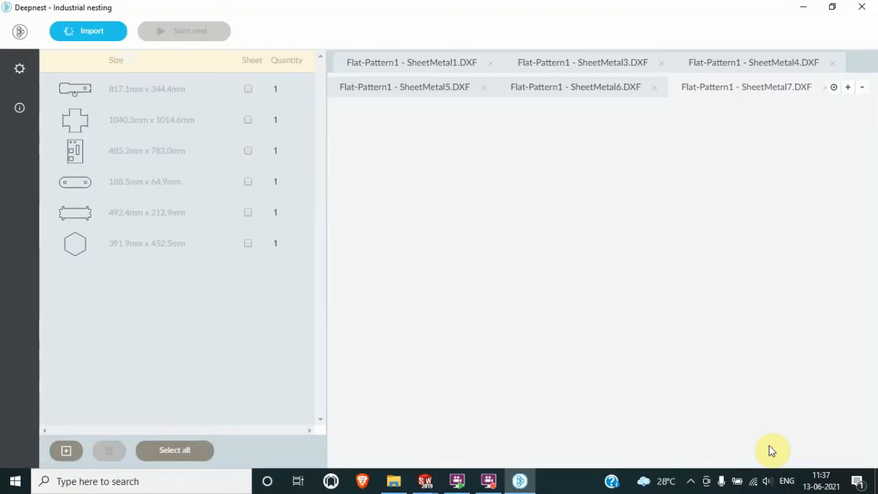
scroll(606, 287, down, 2)
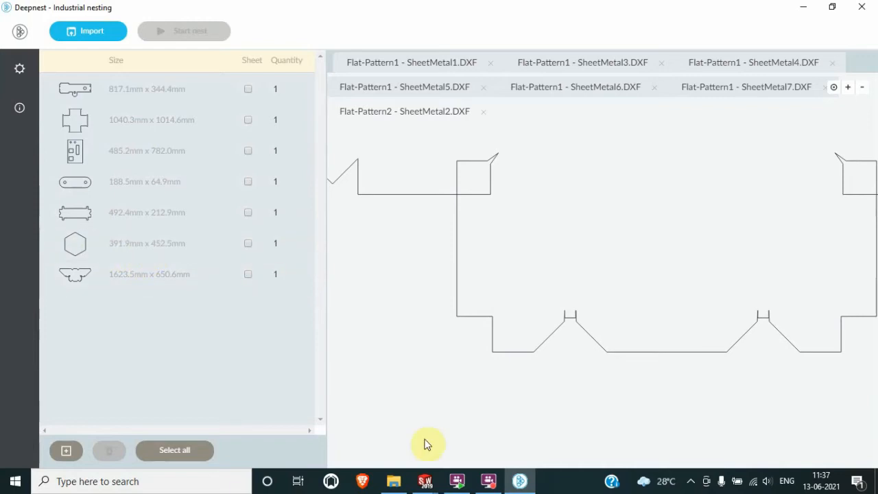
Switch to the SheetMetal7 window in SolidWorks and examine the hexagonal sheet metal part.
mouse_move(433, 486)
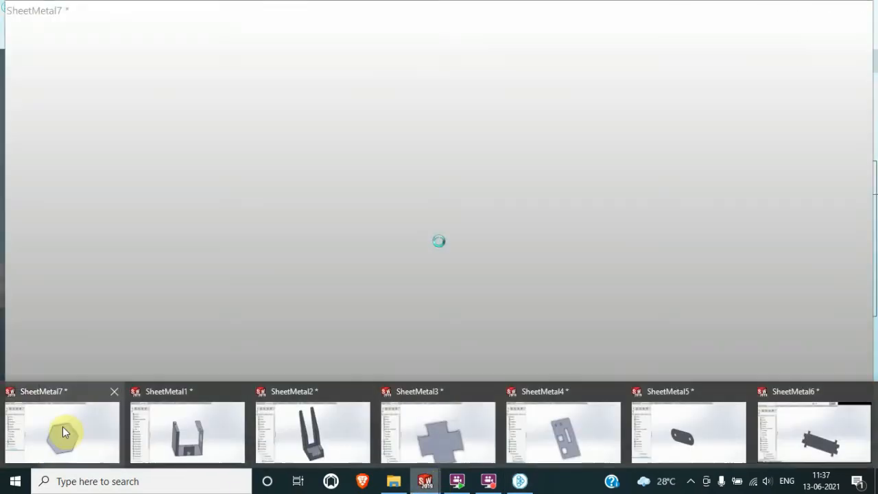
click(63, 426)
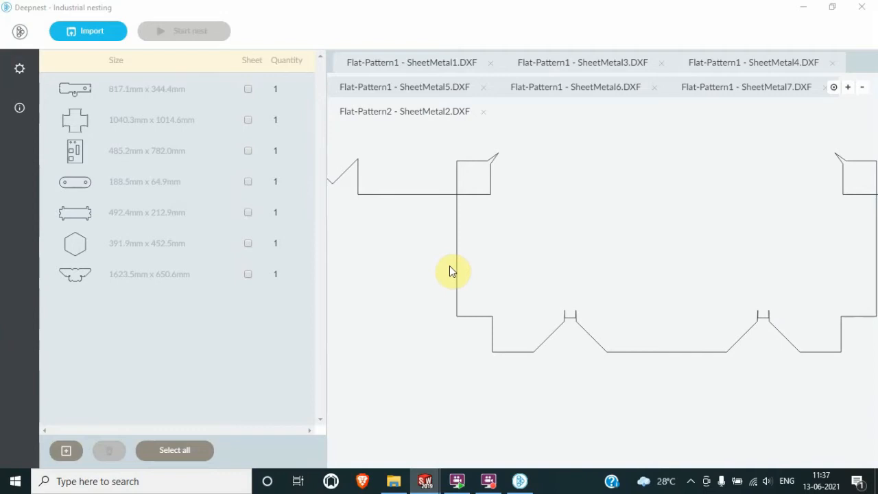
scroll(450, 271, up, 1)
mouse_move(423, 486)
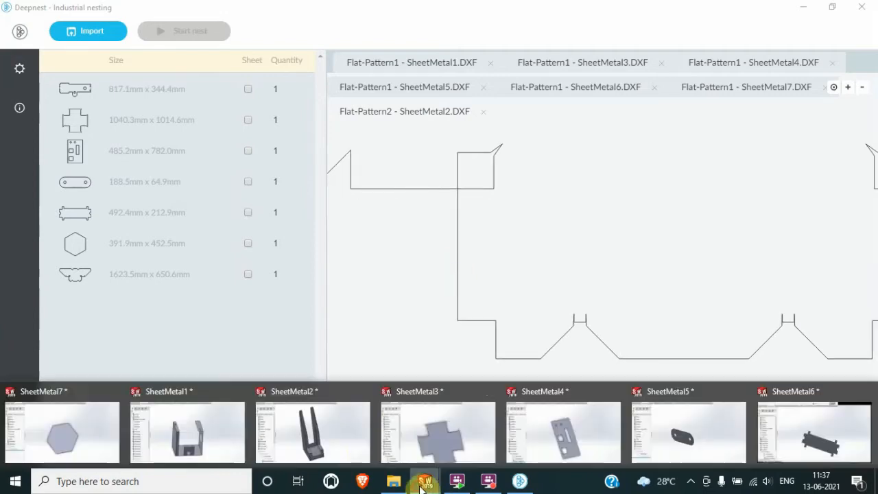
click(89, 427)
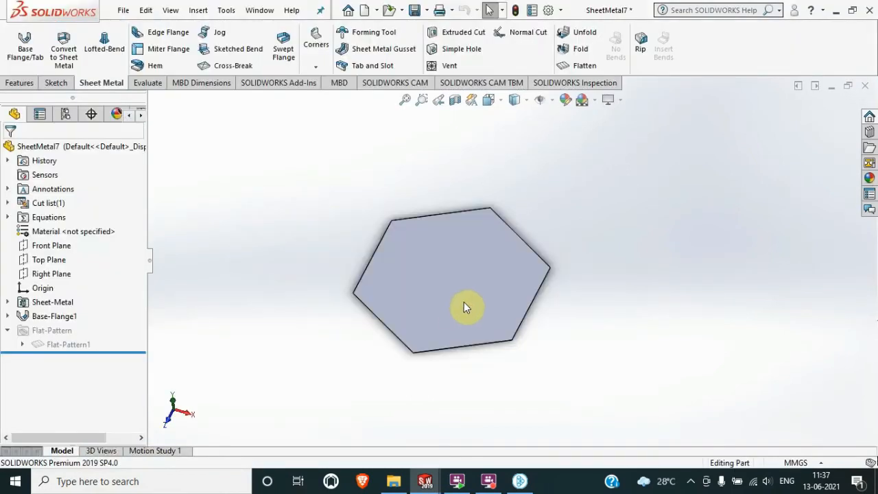
mouse_move(466, 300)
middle_down()
mouse_move(483, 259)
mouse_move(416, 245)
mouse_move(432, 288)
mouse_move(453, 309)
middle_up()
scroll(446, 302, down, 1)
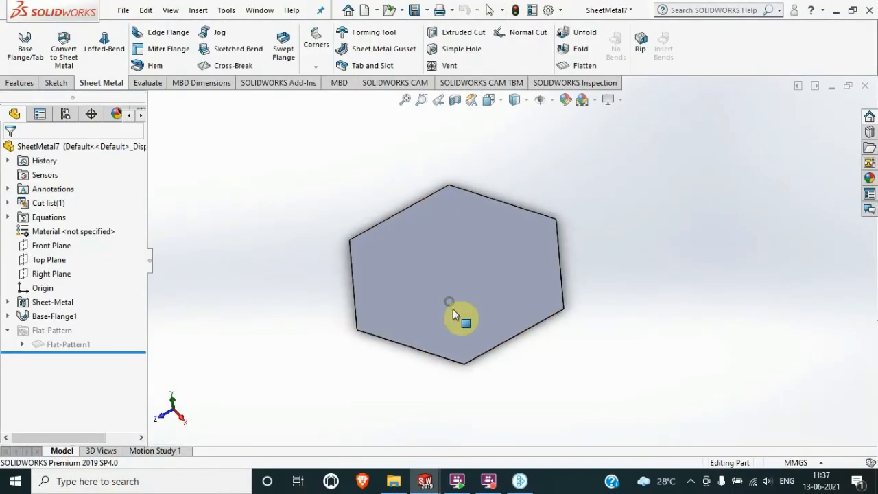
Measure the hexagonal part between two opposite corners and compare it with the sizes of the imported parts in Deepnest.
click(445, 283)
click(316, 251)
click(152, 84)
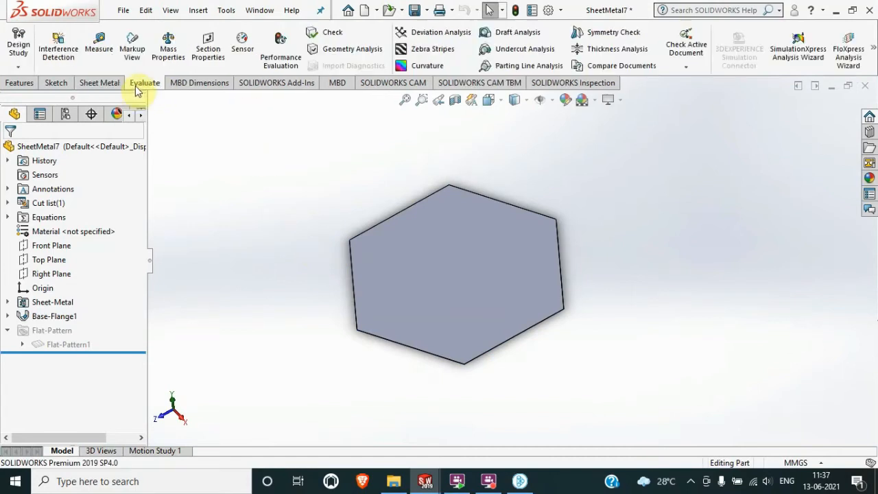
click(99, 52)
click(556, 219)
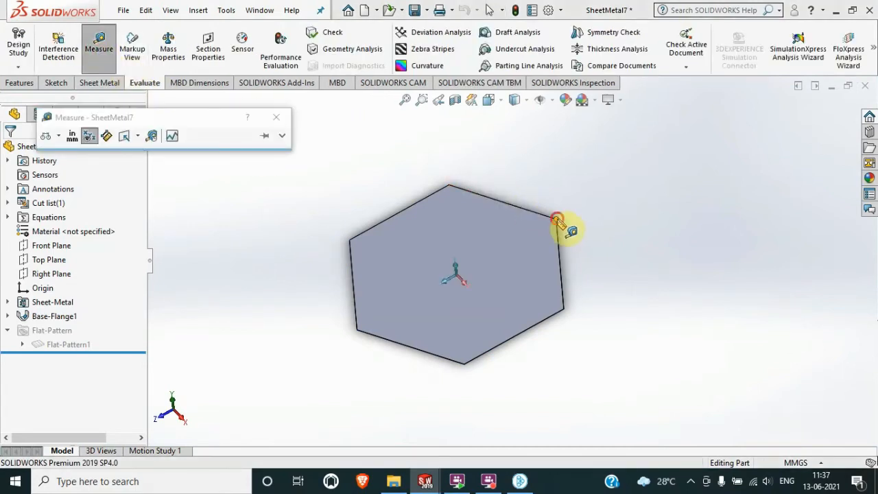
click(358, 330)
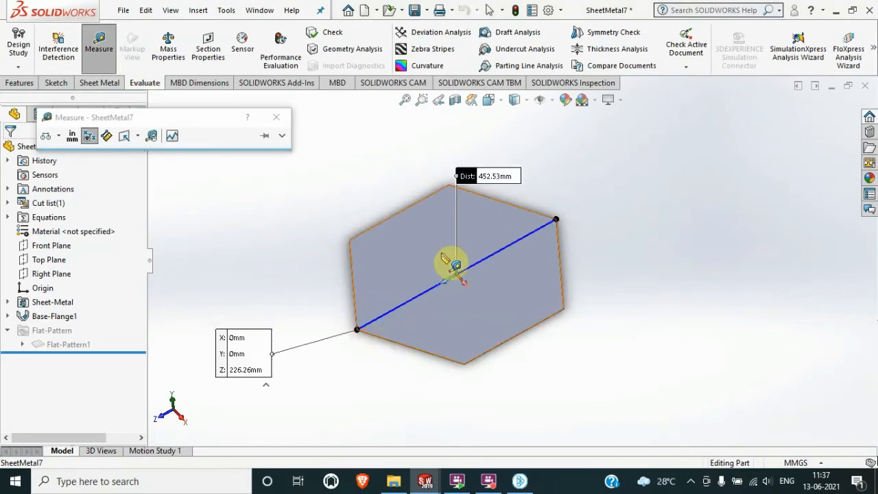
click(285, 116)
click(520, 482)
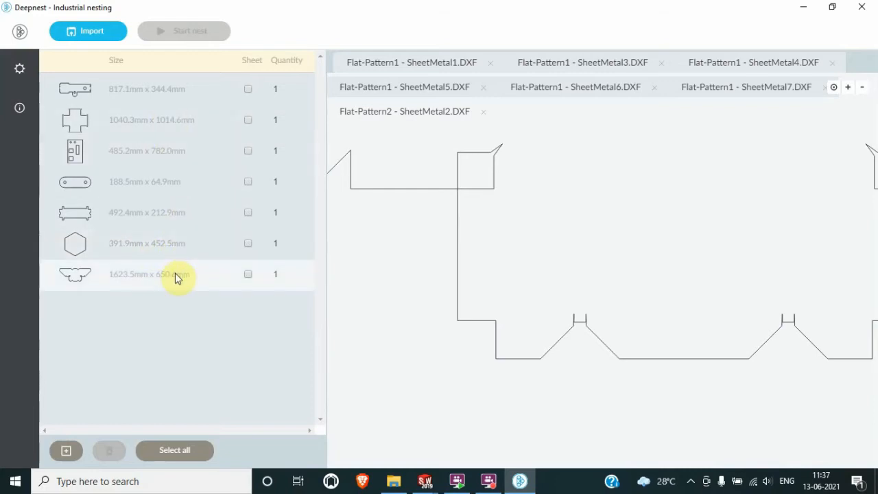
scroll(523, 295, down, 5)
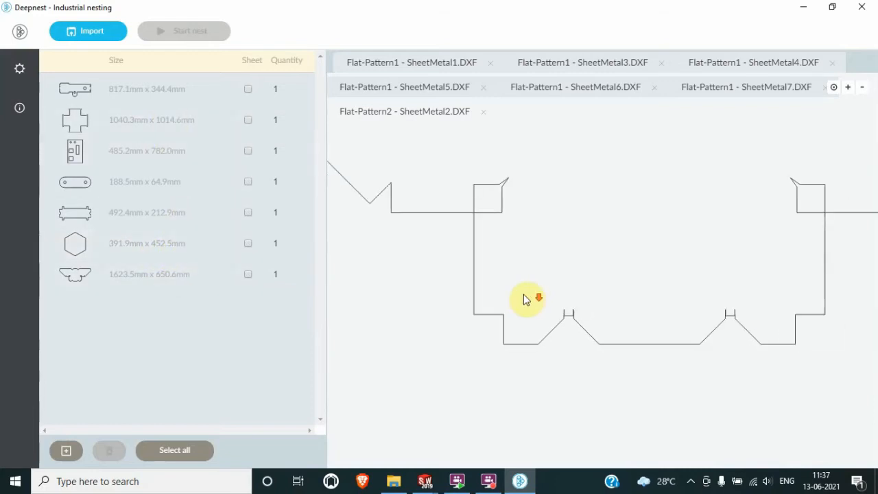
scroll(520, 292, down, 4)
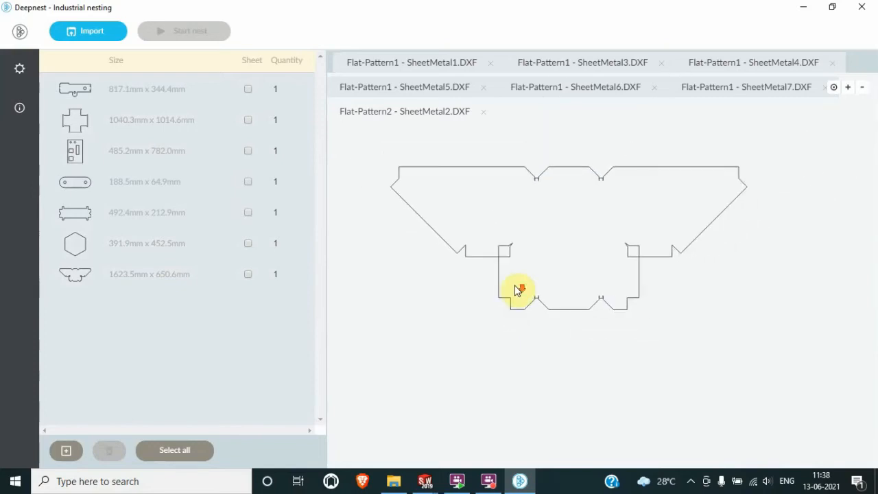
Add a rectangle 1000 mm wide and 1000 mm high and mark it as a sheet.
click(65, 453)
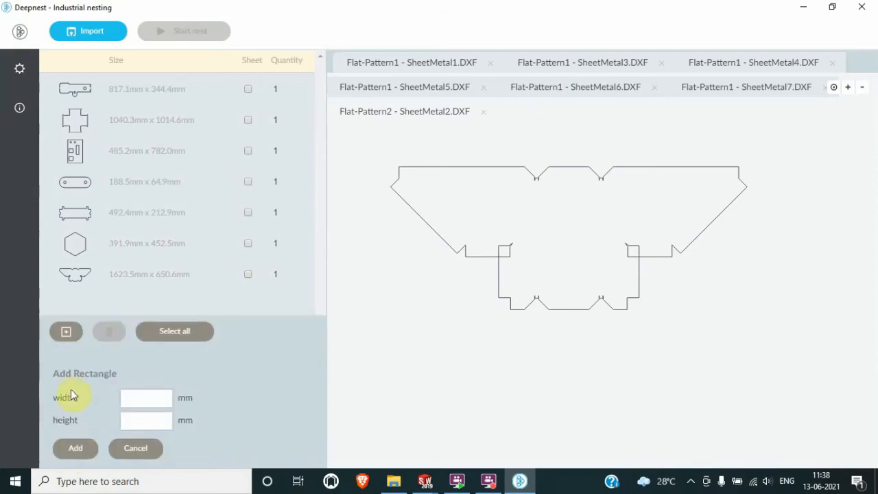
click(140, 400)
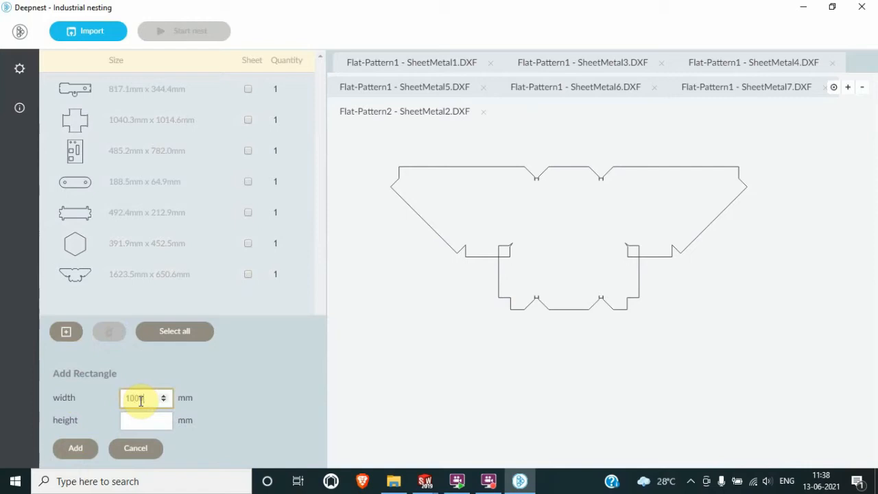
click(135, 419)
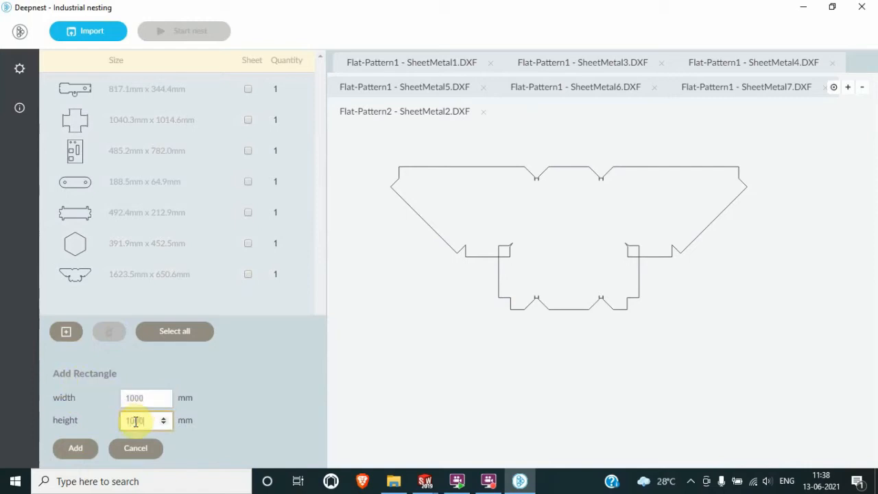
click(69, 453)
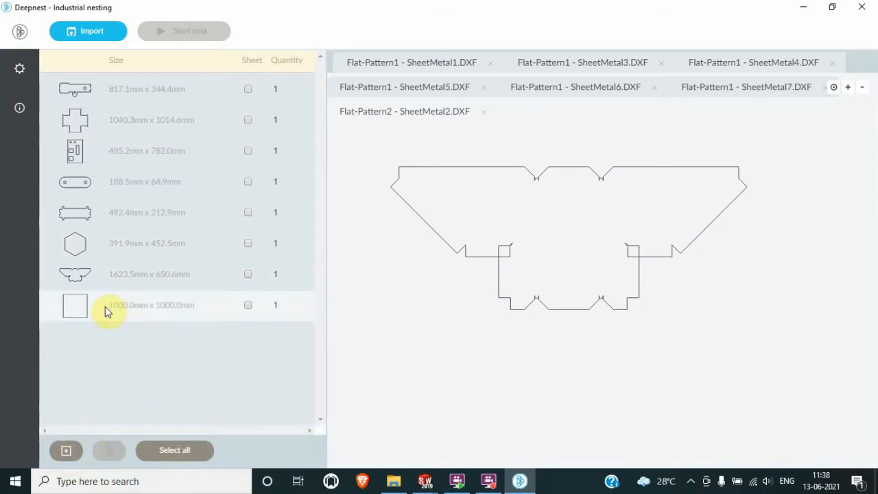
click(248, 306)
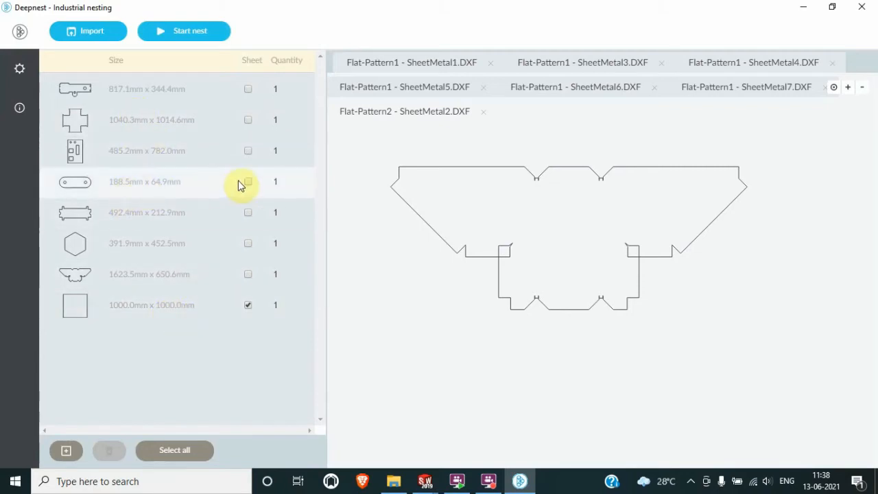
Set the quantities to 3 for the 188.5 x 64.9 mm part, 2 for the cross, 6 for the hexagon and 2 for the 1623.5 mm part.
click(290, 180)
click(289, 180)
click(289, 119)
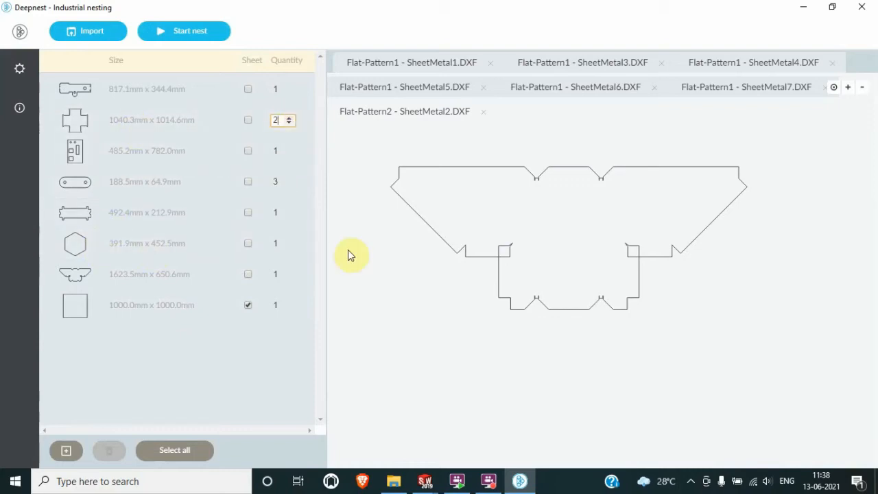
click(288, 241)
click(289, 241)
click(289, 242)
click(289, 242)
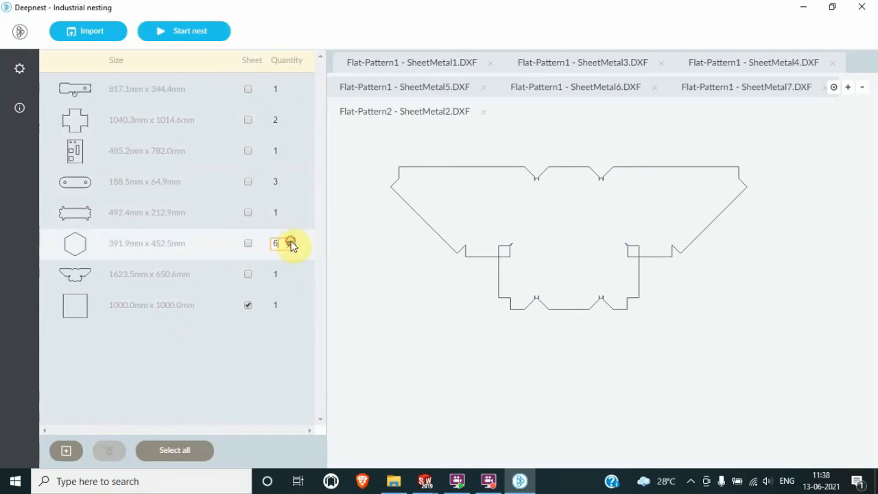
click(289, 242)
click(289, 274)
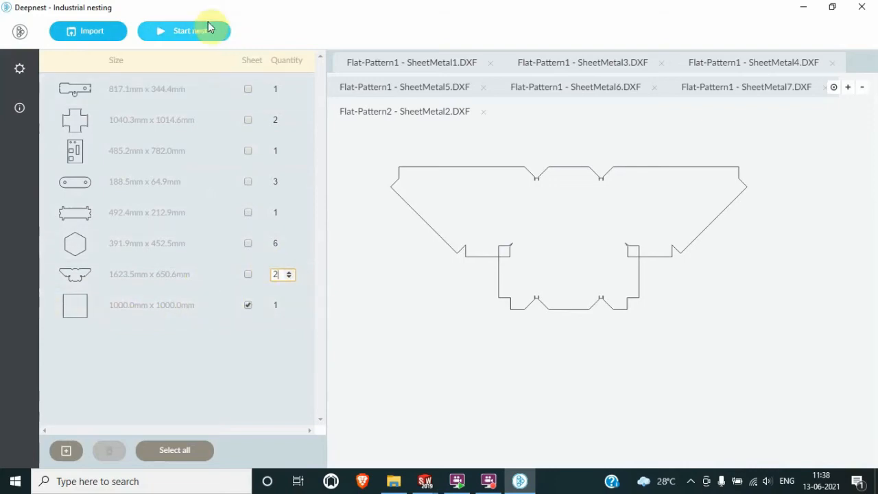
Nest the parts on the single 1000 x 1000 mm sheet, examine the layout and stop the run to return to the parts list.
click(185, 31)
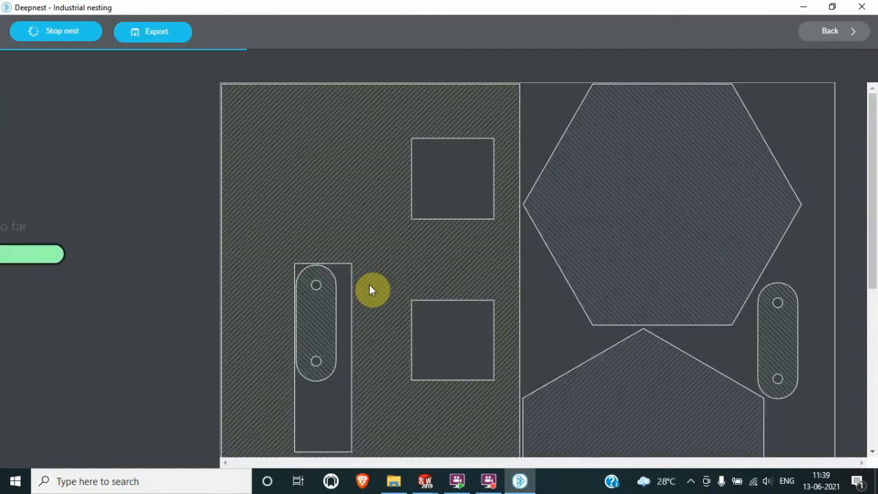
scroll(369, 284, down, 3)
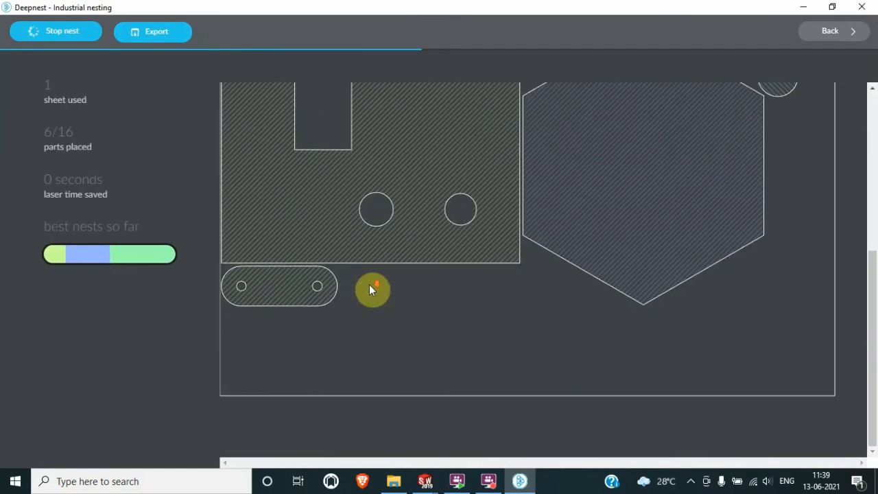
scroll(369, 284, up, 5)
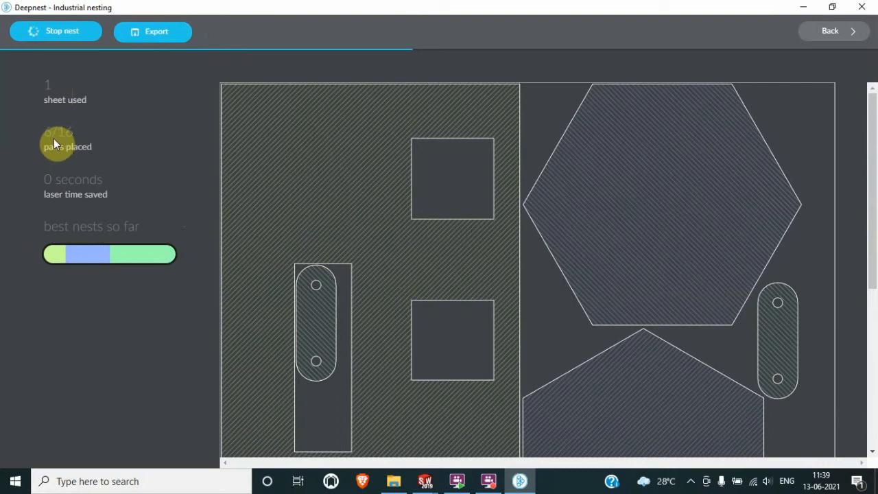
click(63, 37)
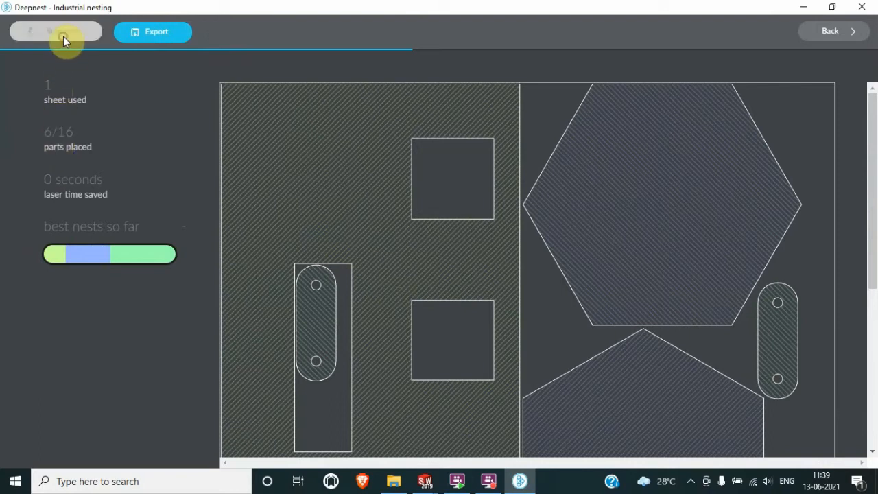
click(819, 34)
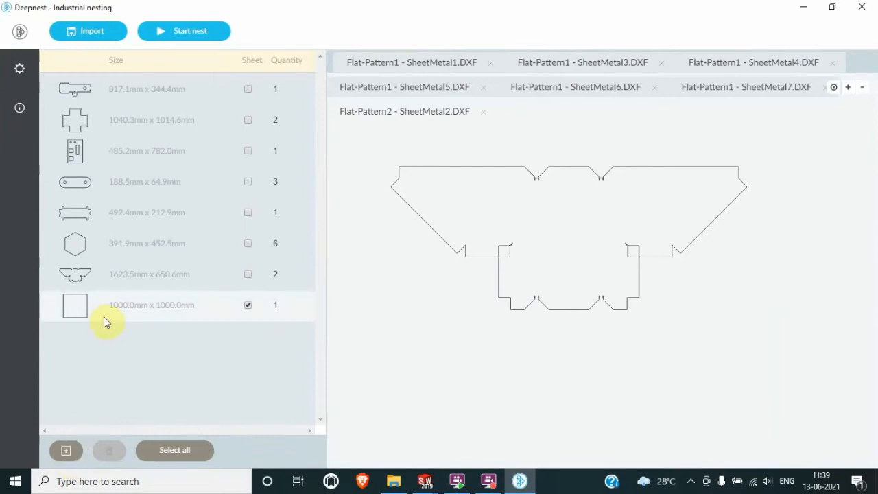
Set the 1000 x 1000 mm sheet's quantity to 5 and start nesting again.
click(291, 305)
click(291, 305)
click(291, 305)
click(203, 38)
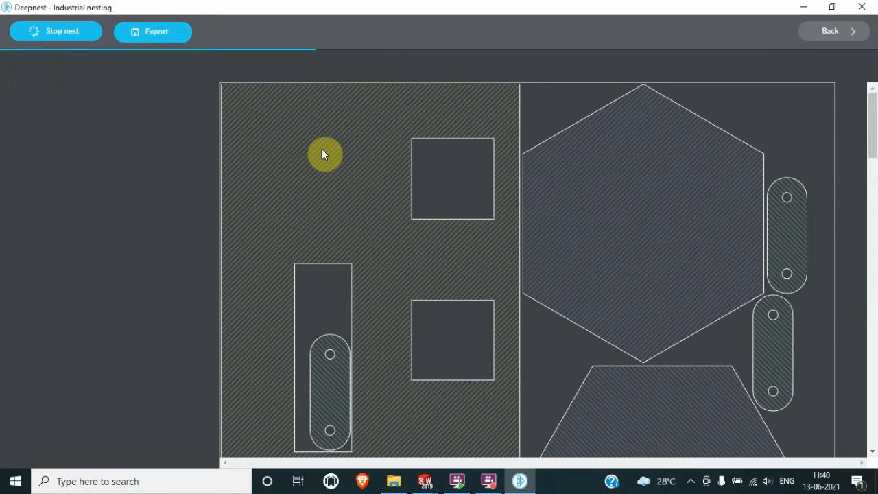
Examine the nested layout across all used sheets and the number of parts placed.
scroll(326, 228, down, 5)
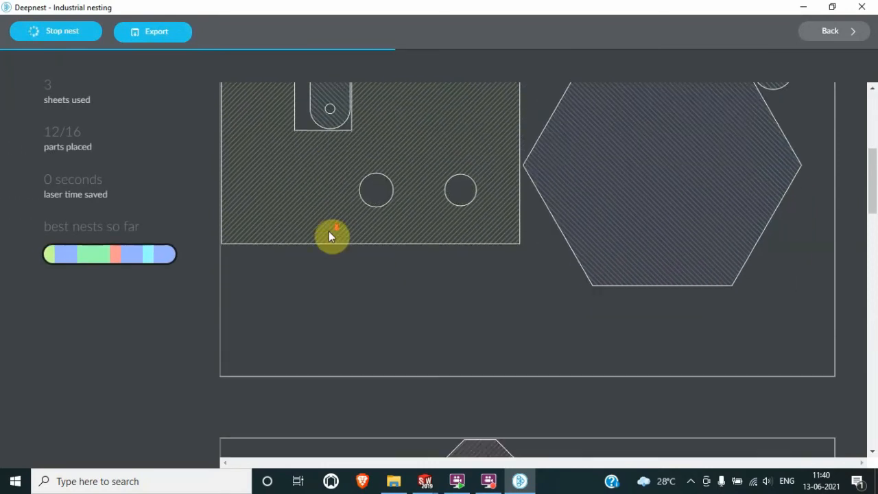
scroll(329, 232, down, 8)
scroll(329, 232, down, 15)
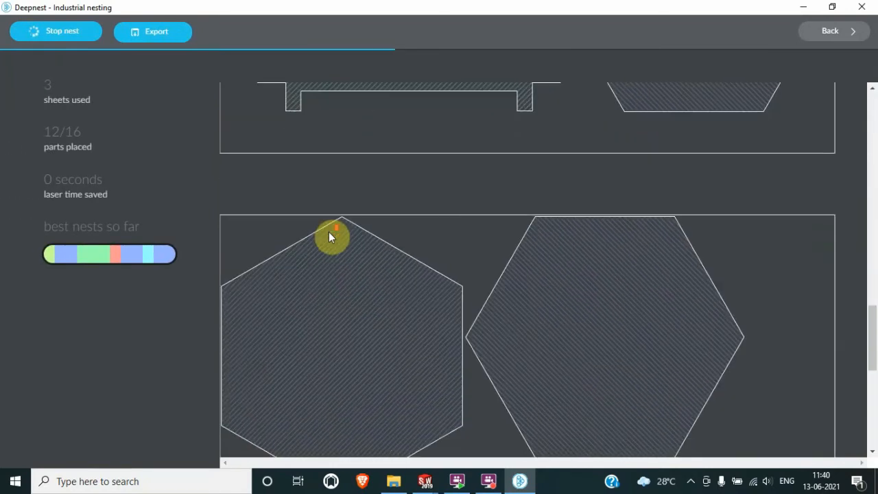
scroll(329, 232, up, 10)
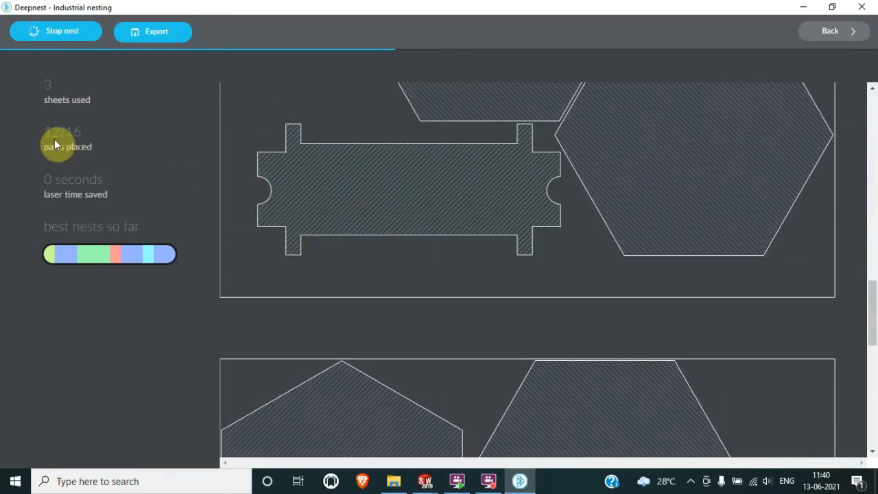
scroll(386, 348, up, 10)
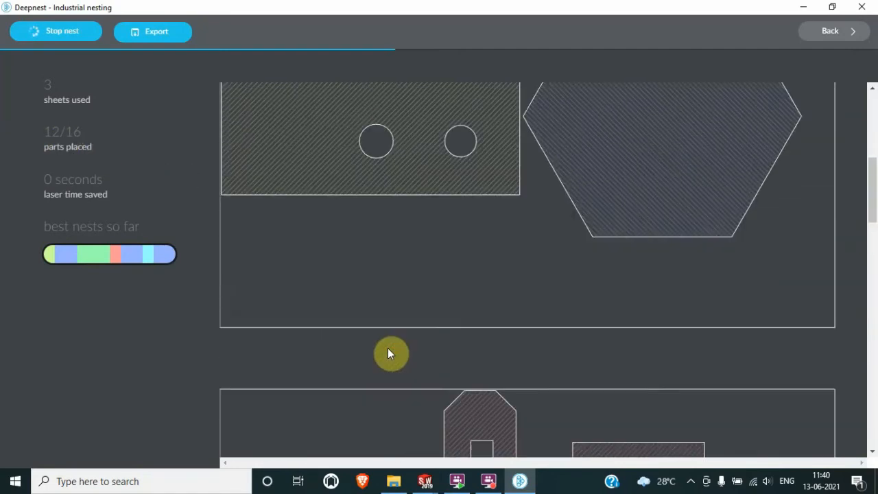
scroll(387, 347, down, 5)
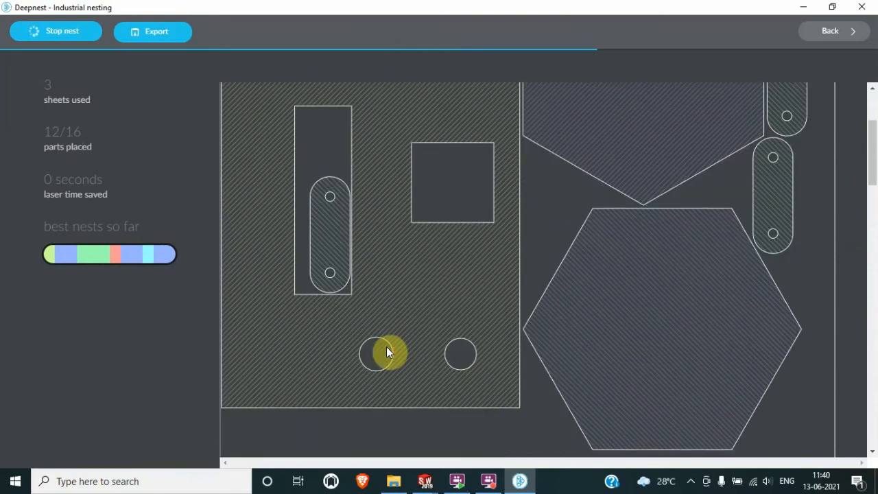
scroll(385, 350, down, 8)
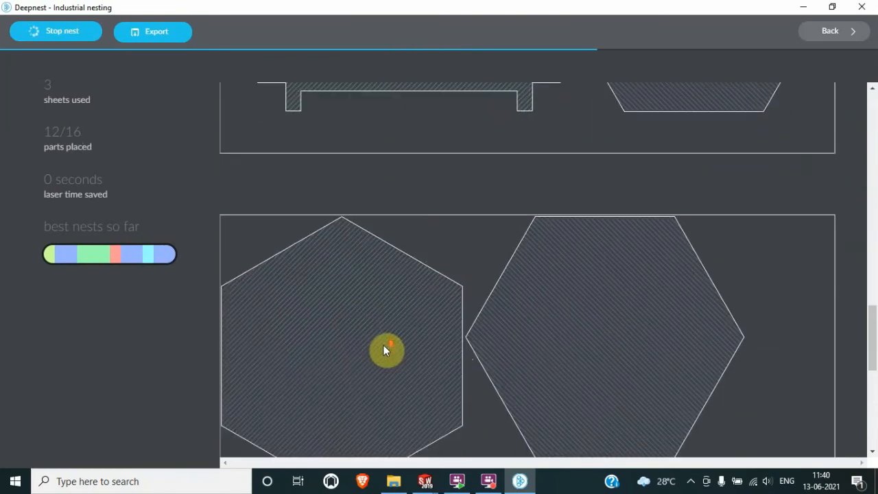
scroll(384, 345, up, 10)
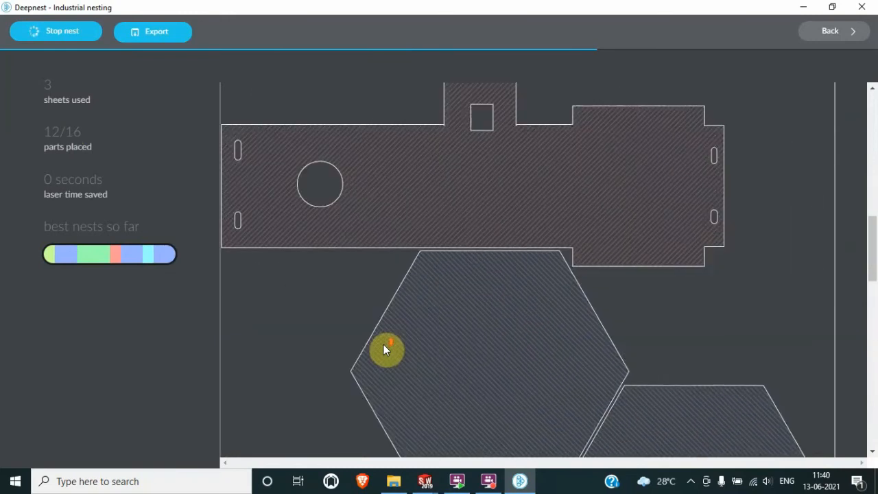
scroll(384, 345, up, 3)
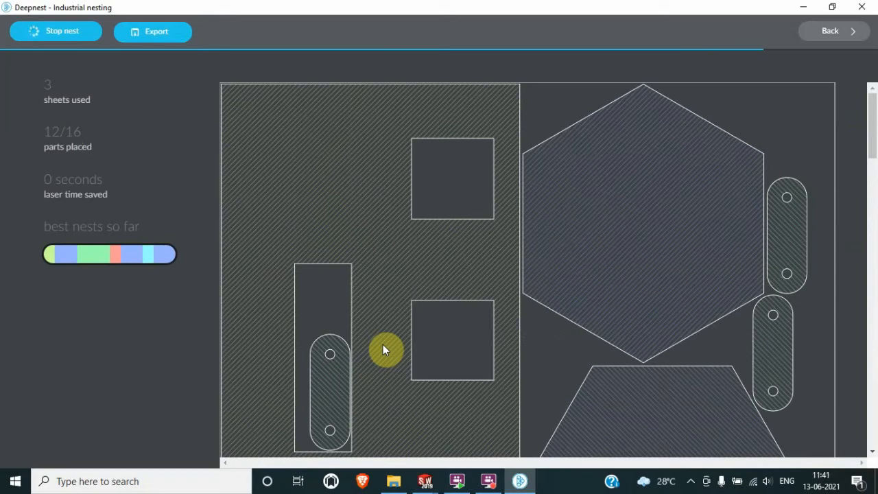
Stop the nesting run, return to the parts list and delete the 1000 x 1000 mm sheet.
click(76, 30)
click(820, 32)
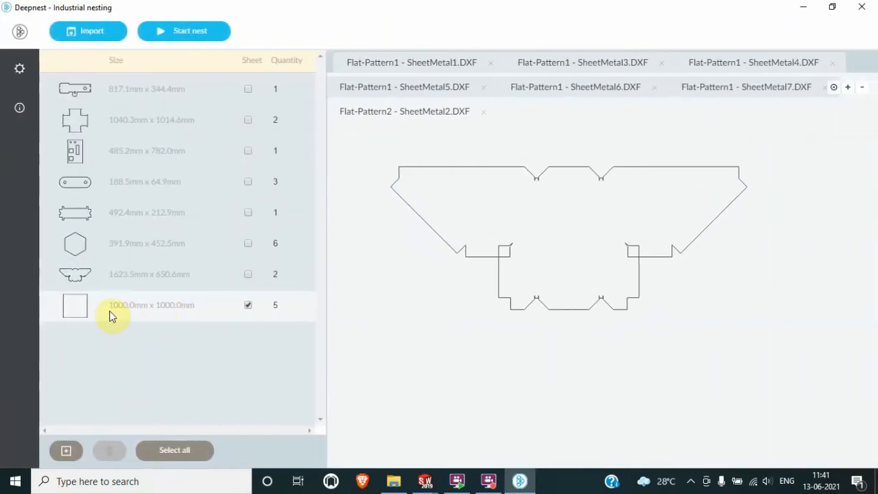
click(112, 314)
click(107, 449)
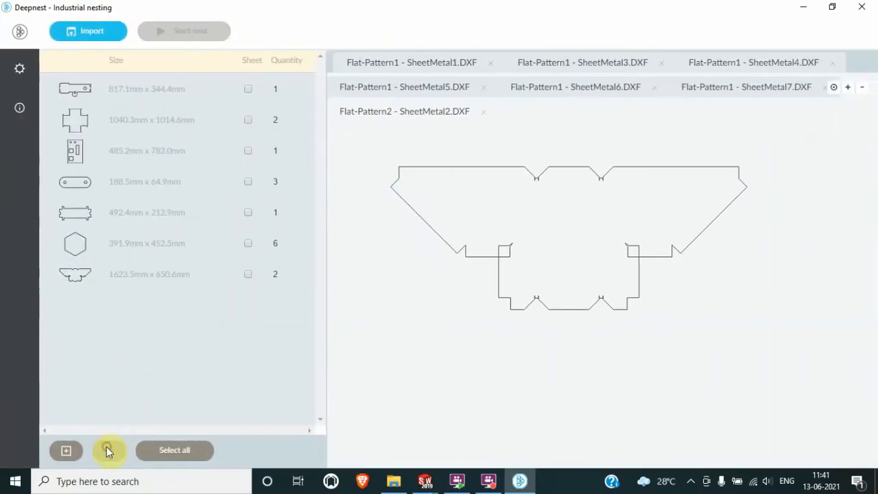
Add a rectangle 1250 mm wide and 2500 mm high to the parts list.
click(69, 451)
click(133, 396)
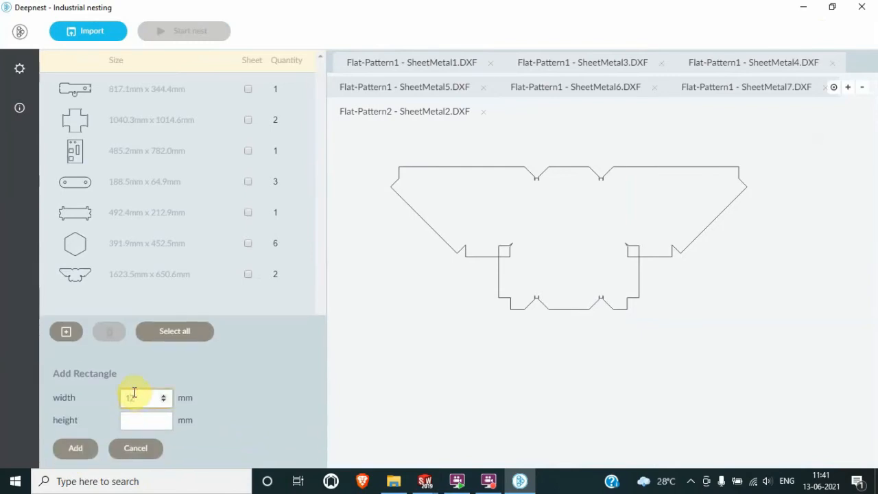
key(Tab)
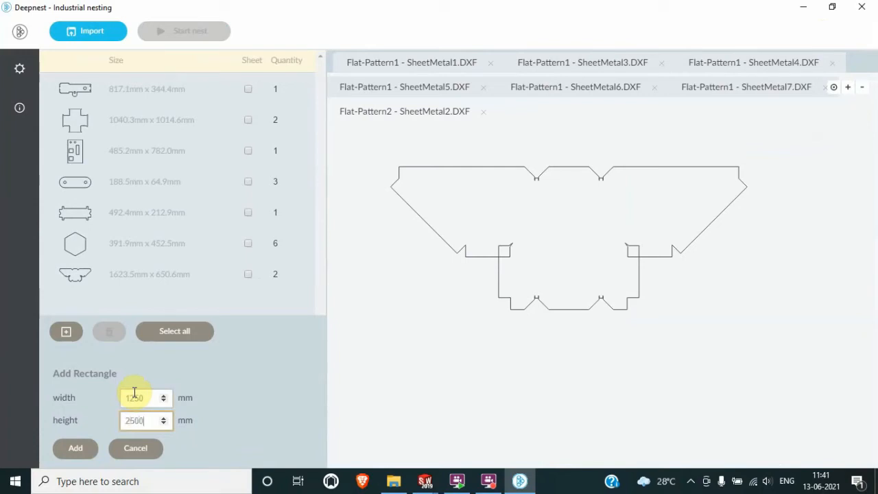
click(65, 449)
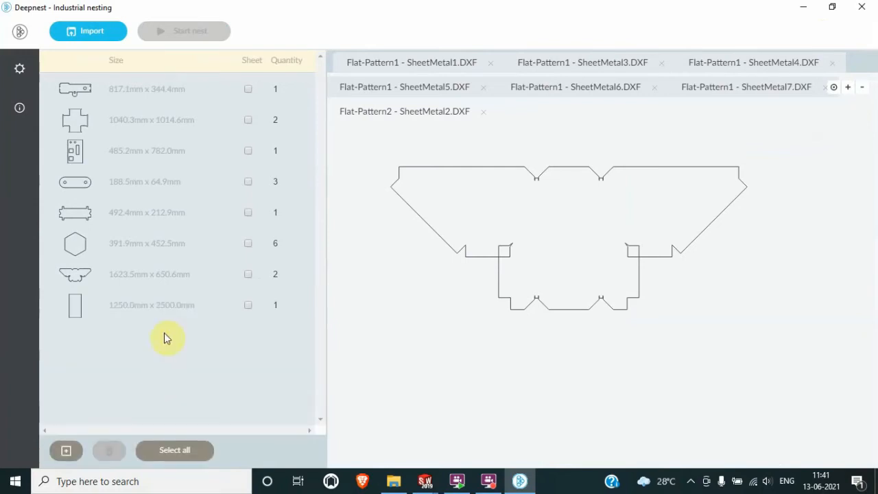
Mark the 1250 x 2500 mm rectangle as a sheet and set its quantity to 5.
click(248, 306)
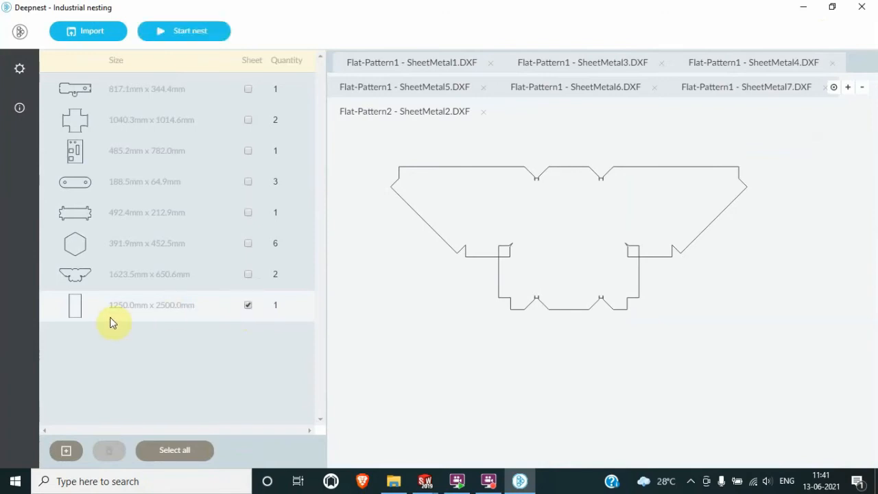
click(277, 305)
text(5)
click(234, 351)
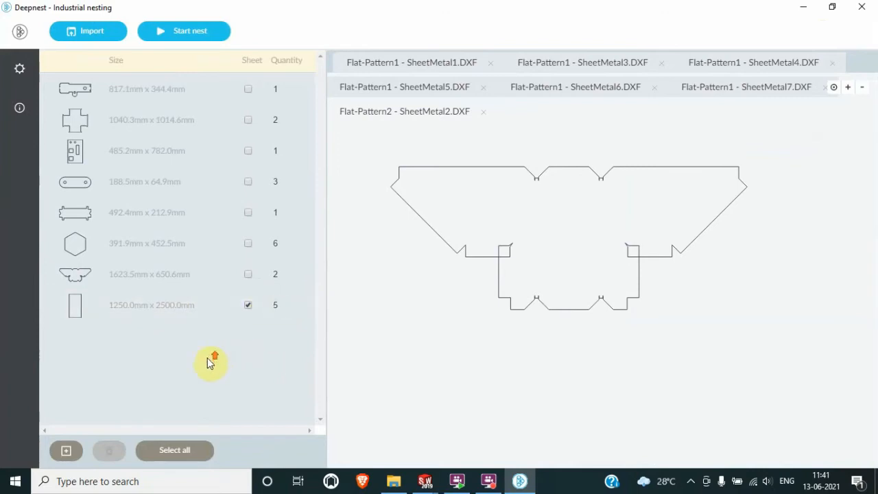
Start nesting the parts on the 1250 x 2500 mm sheets and look over the layout on the used sheets.
click(205, 31)
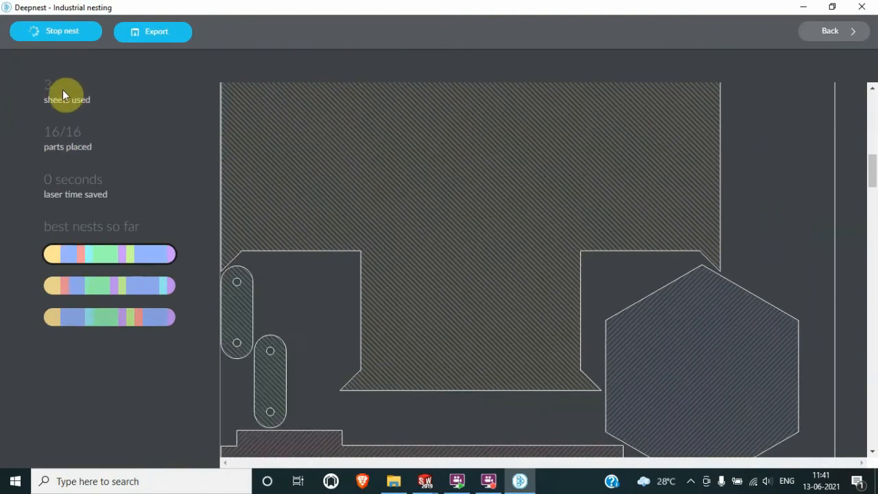
scroll(450, 218, down, 10)
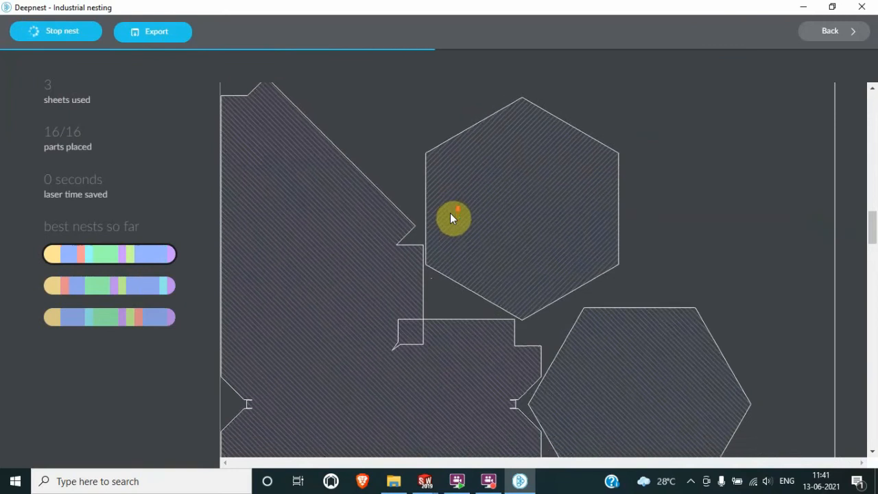
scroll(450, 218, down, 10)
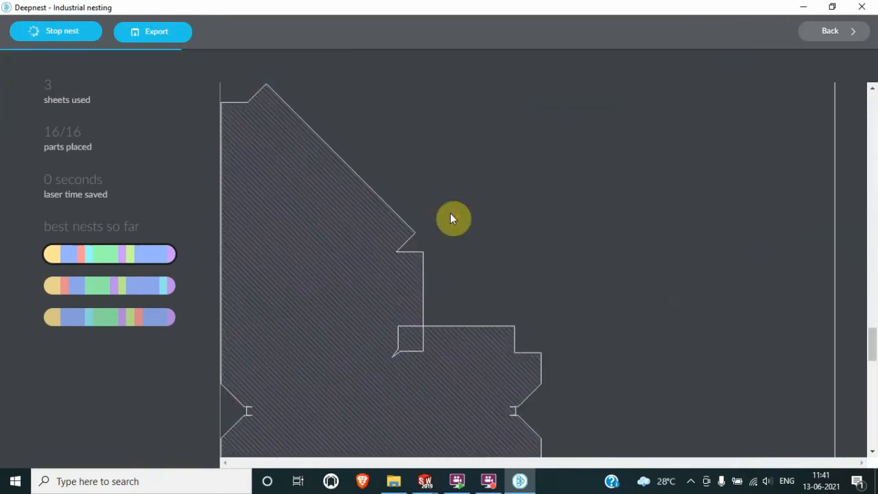
scroll(450, 213, down, 10)
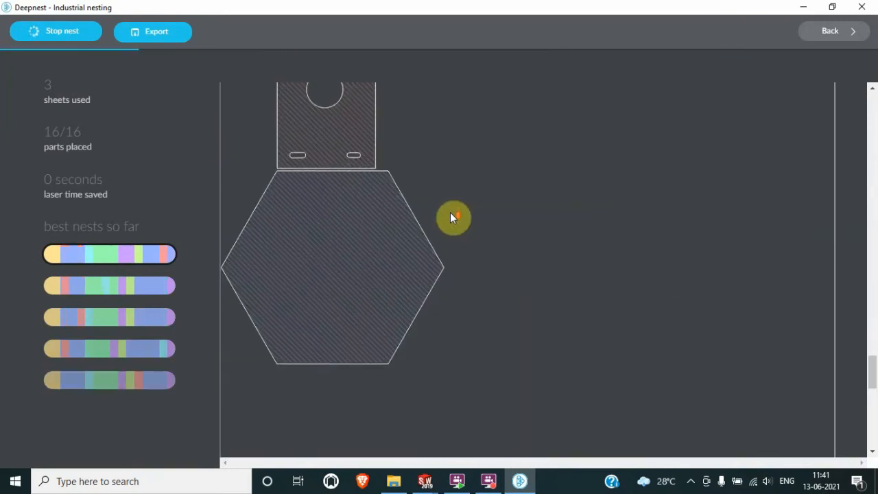
scroll(451, 218, up, 5)
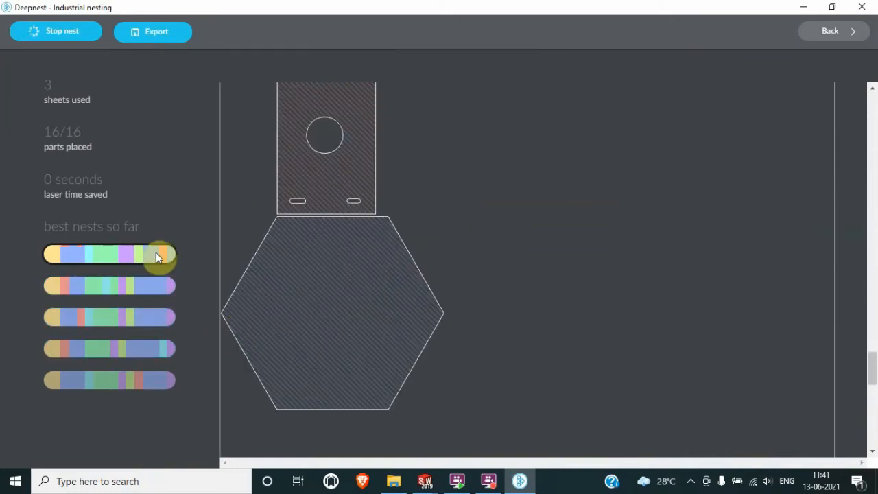
Inspect the sheet layouts of the fifth and fourth entries among the best nests so far.
click(138, 380)
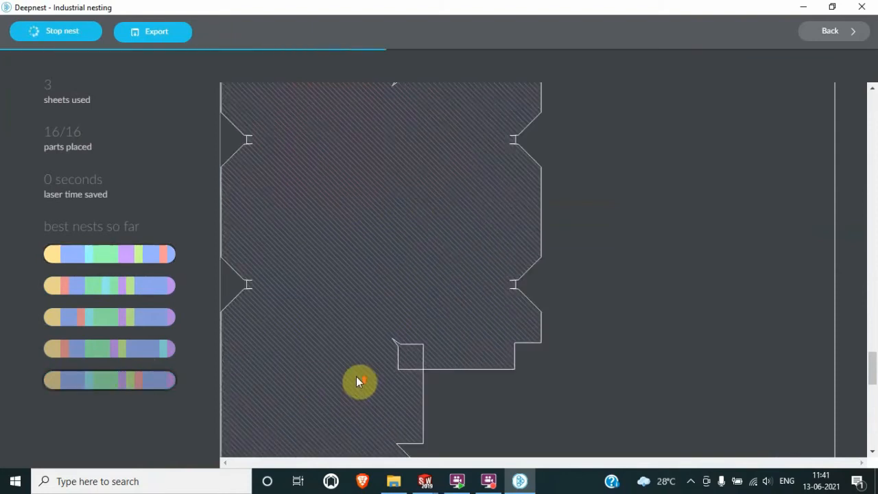
scroll(358, 379, up, 2)
scroll(356, 379, up, 5)
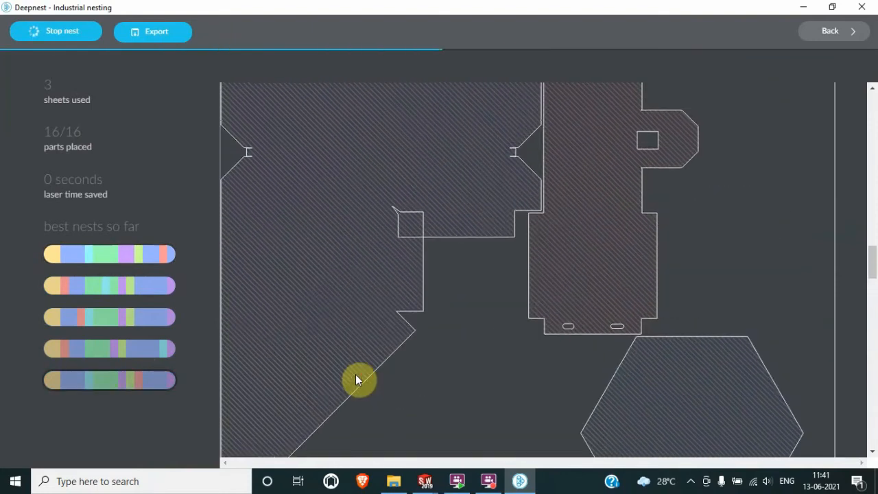
scroll(354, 374, up, 6)
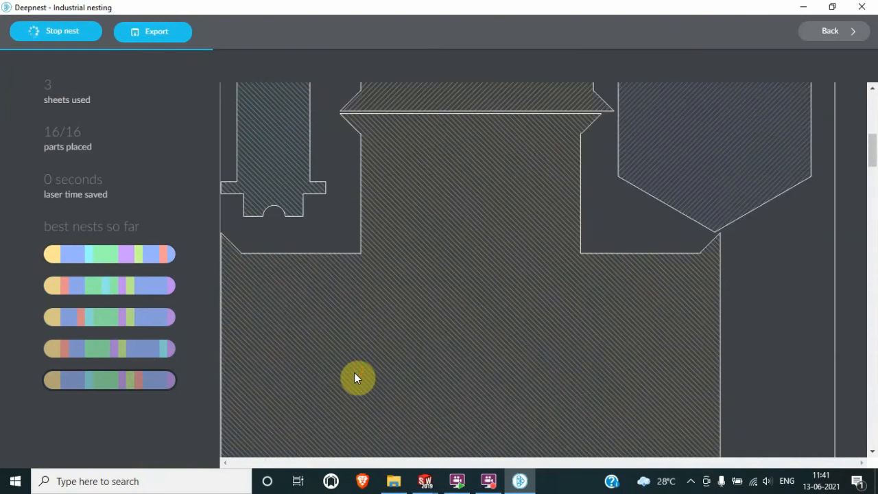
scroll(354, 374, up, 2)
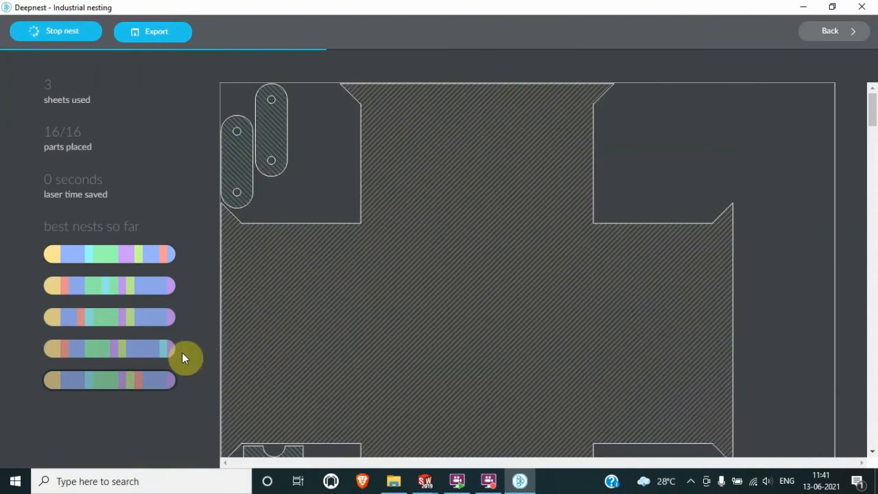
click(164, 350)
scroll(388, 322, down, 6)
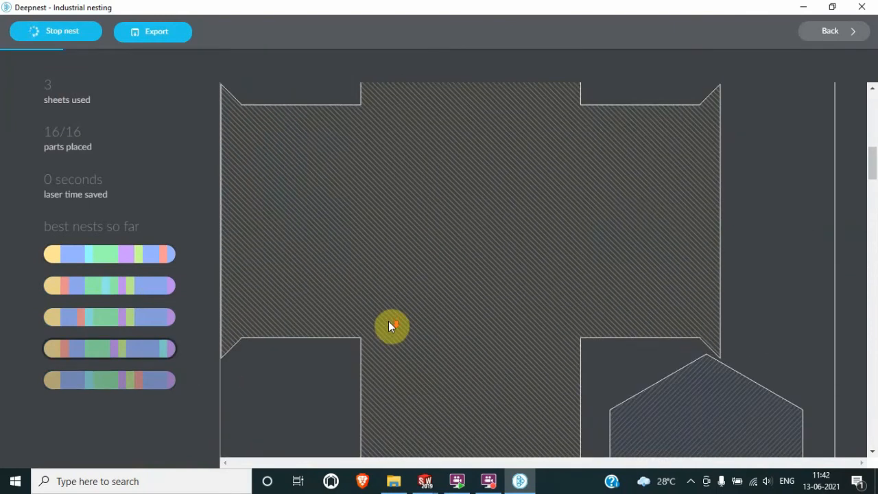
scroll(389, 321, down, 5)
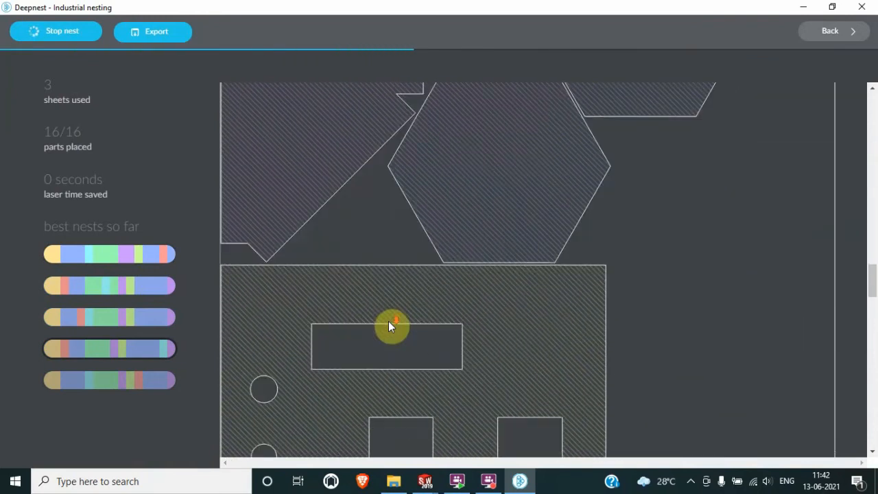
Inspect the sheet layouts of the third and second entries among the best nests so far.
click(165, 319)
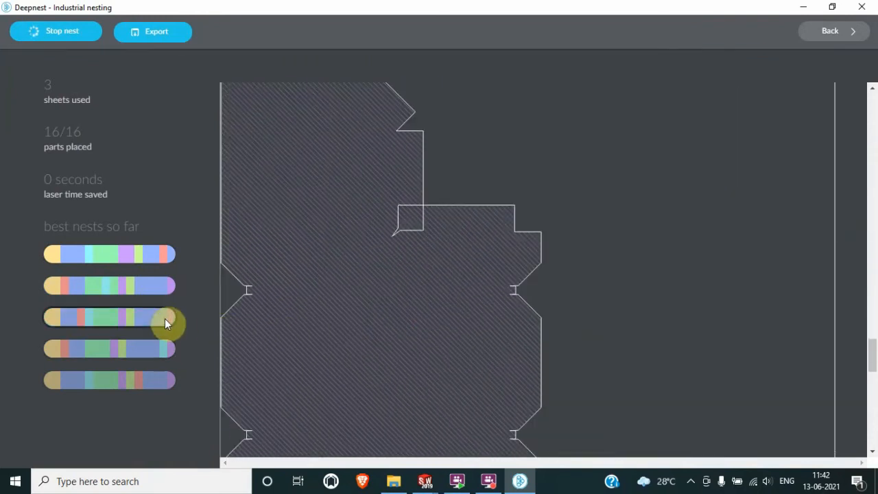
scroll(386, 356, up, 4)
scroll(385, 356, up, 6)
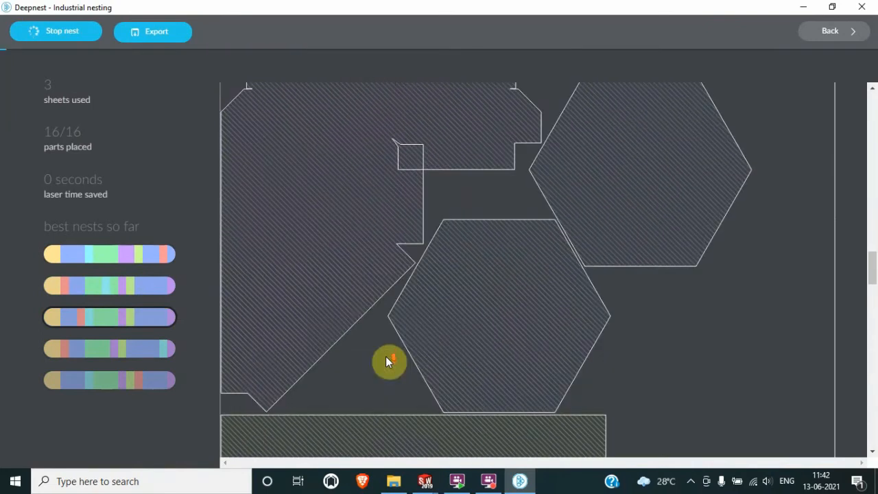
scroll(388, 361, up, 4)
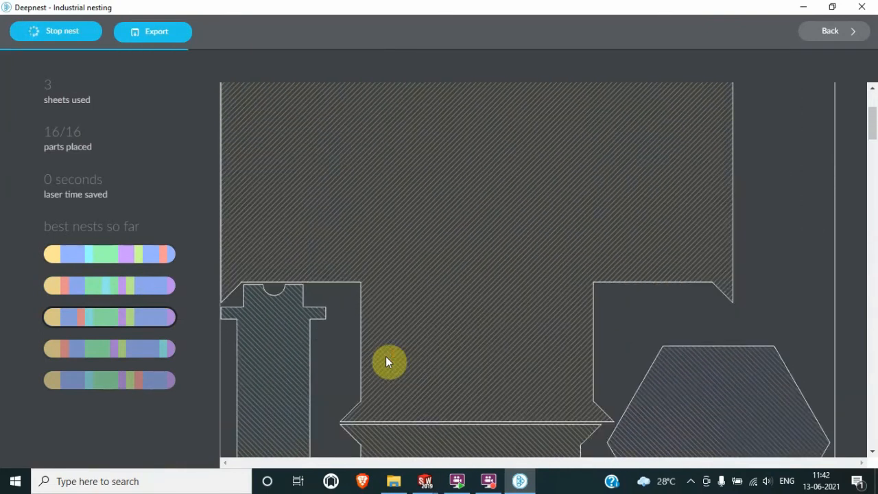
click(162, 289)
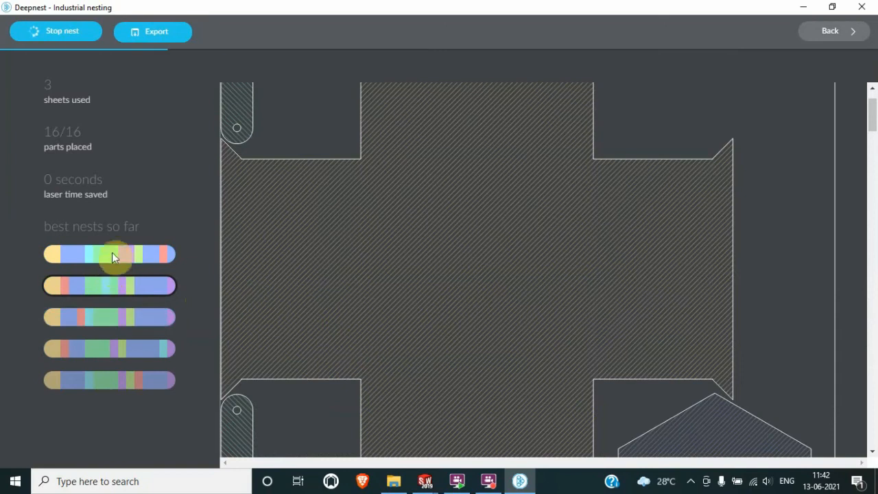
scroll(368, 328, down, 3)
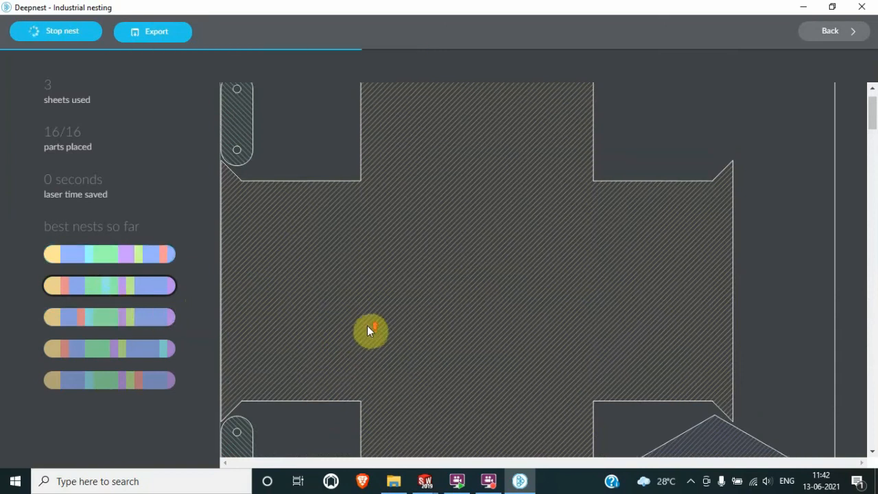
scroll(368, 324, down, 15)
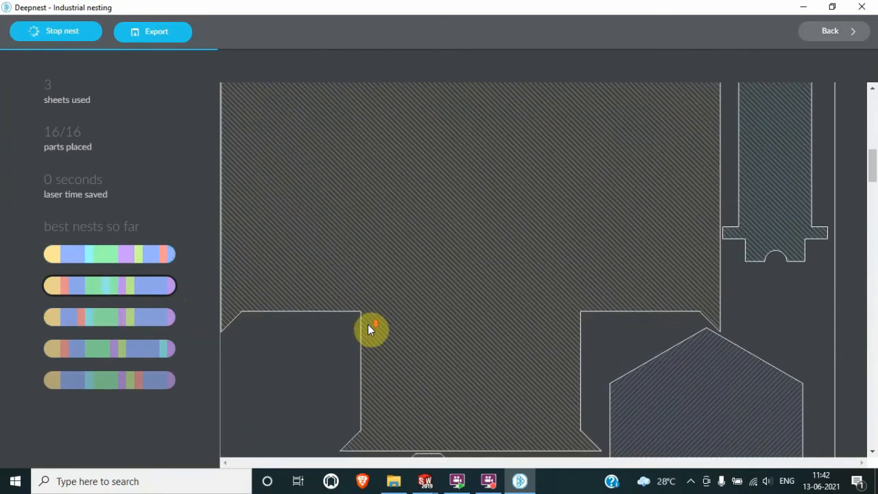
scroll(407, 258, down, 5)
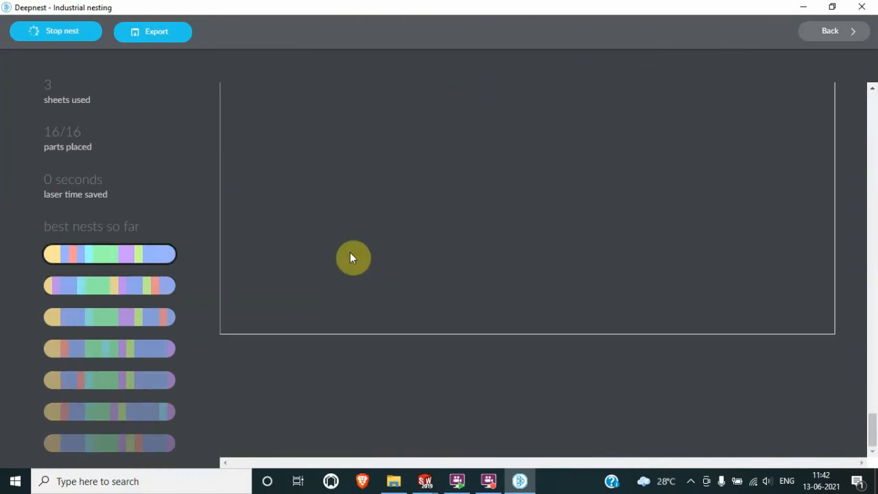
Select the top-ranked nest and export it as a DXF named All nested parts in the Flat Patern DXF folder.
click(144, 257)
click(161, 38)
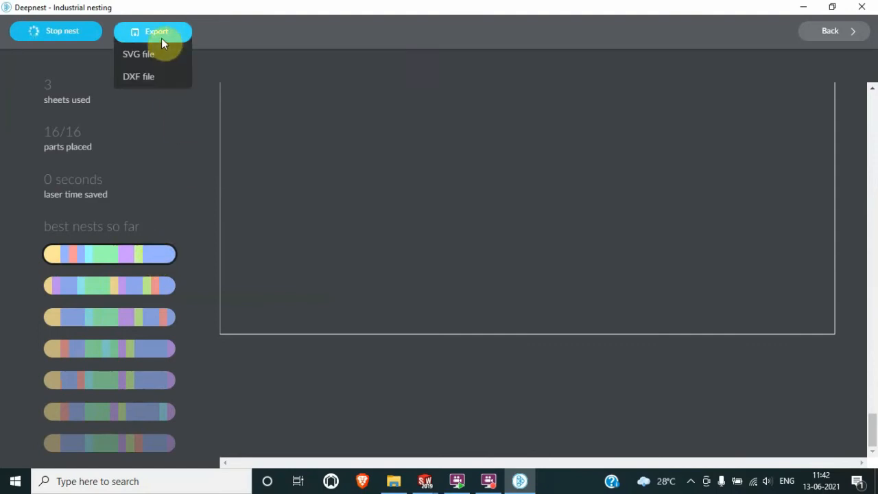
click(146, 76)
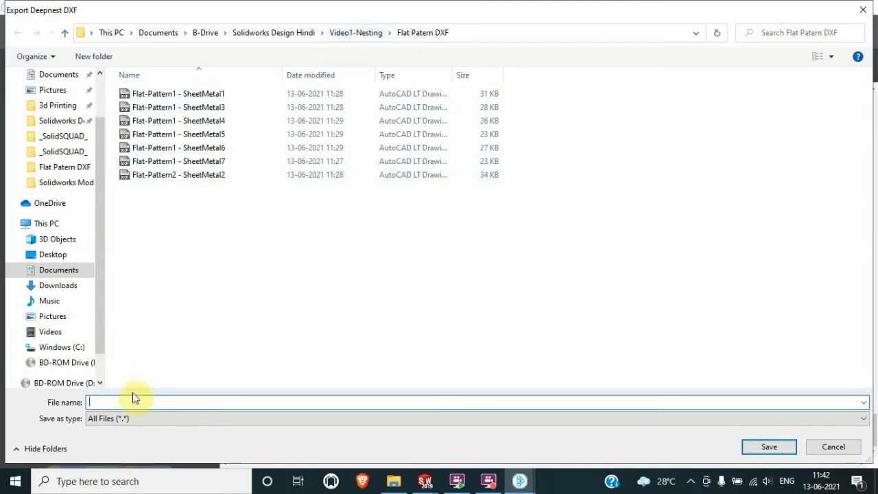
text(ll)
click(765, 449)
Examine how the parts are arranged on each sheet of the updated best nest.
scroll(423, 293, up, 10)
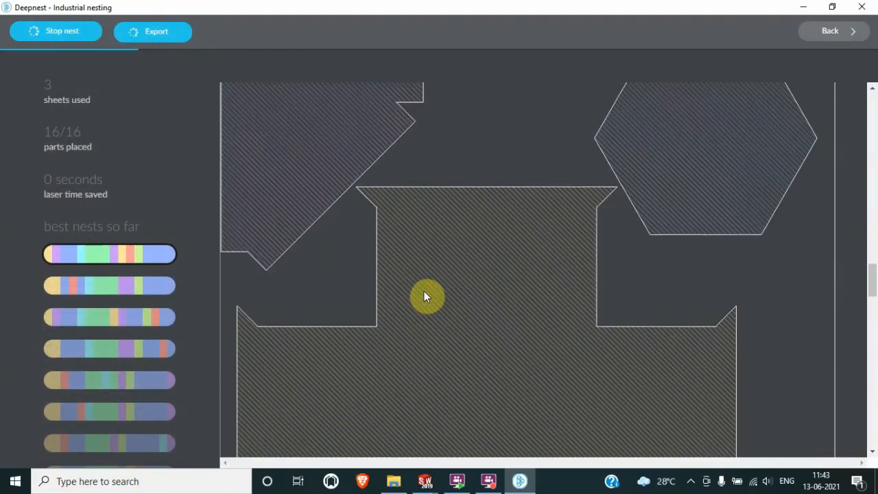
scroll(424, 293, up, 10)
scroll(426, 291, down, 10)
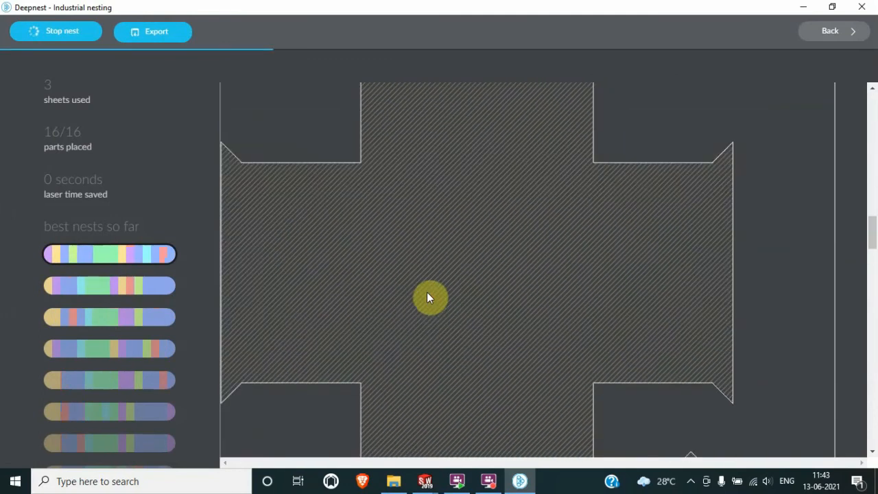
scroll(427, 293, down, 10)
scroll(428, 293, up, 5)
scroll(429, 293, down, 4)
scroll(430, 293, down, 3)
scroll(366, 252, up, 5)
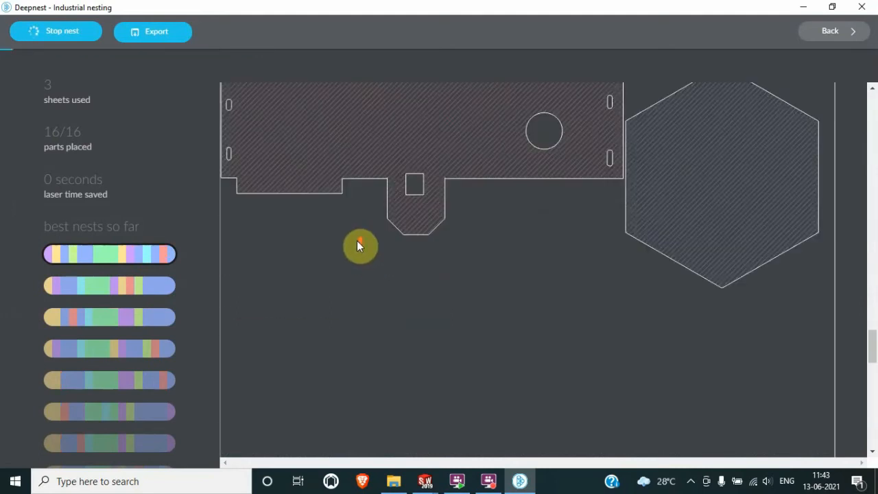
scroll(321, 255, up, 2)
scroll(323, 255, down, 2)
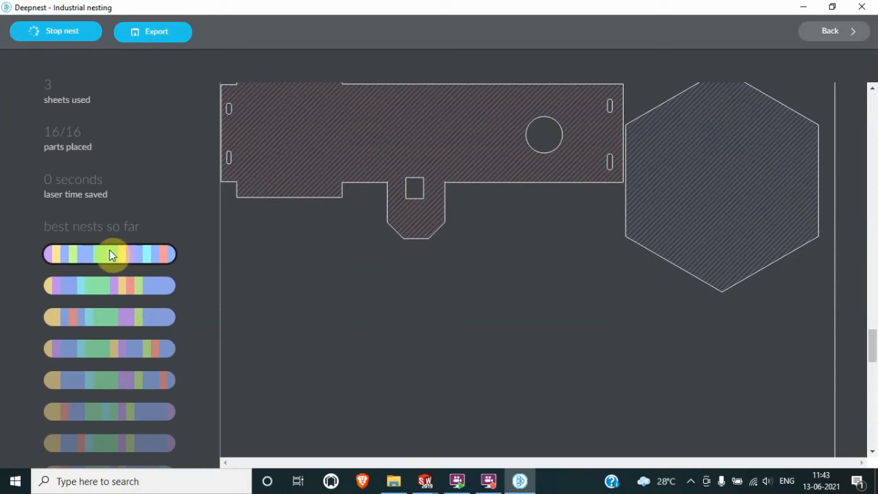
Export the current best nest as a DXF, replacing the existing All nested parts file.
click(142, 31)
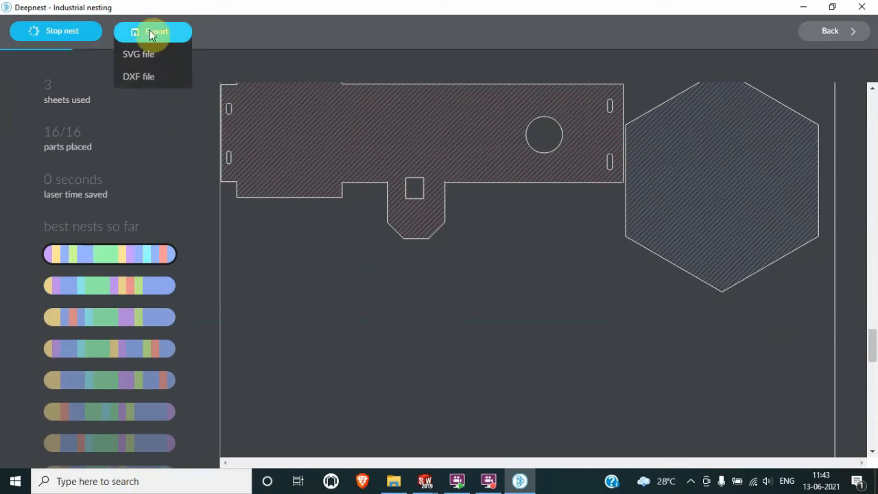
click(143, 76)
click(193, 94)
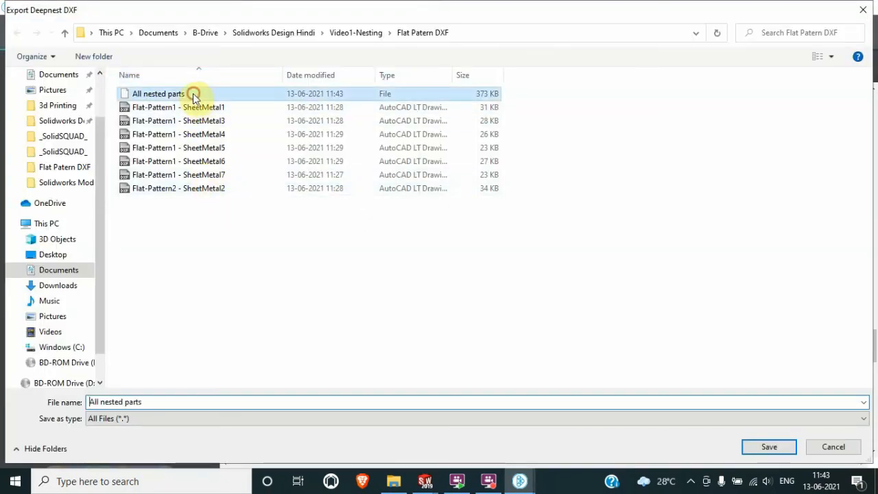
click(769, 446)
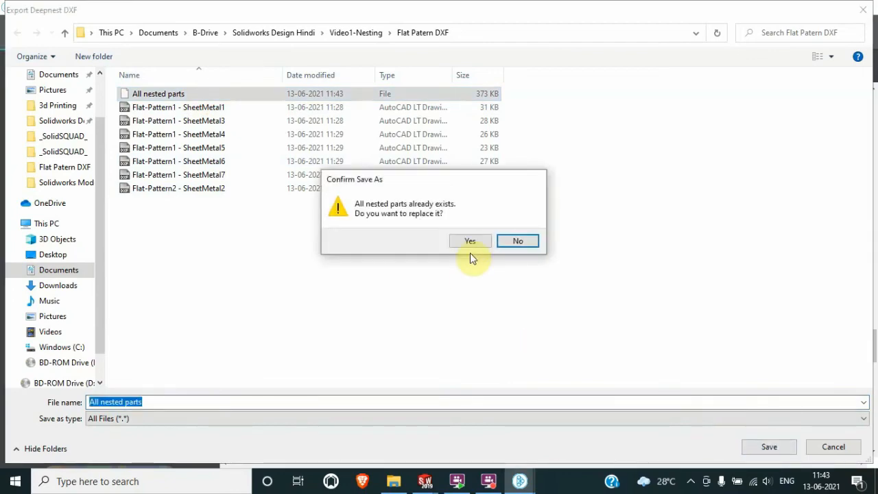
click(470, 241)
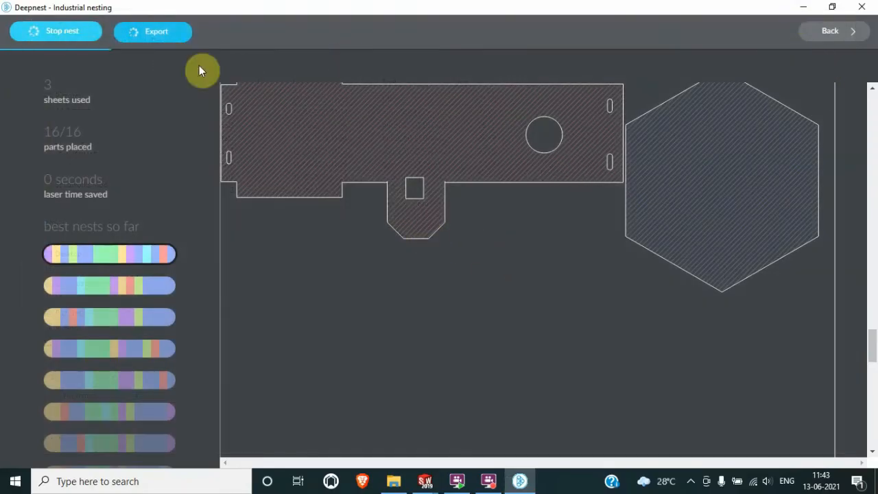
Stop the nesting run and minimise the Deepnest and SolidWorks windows.
click(44, 31)
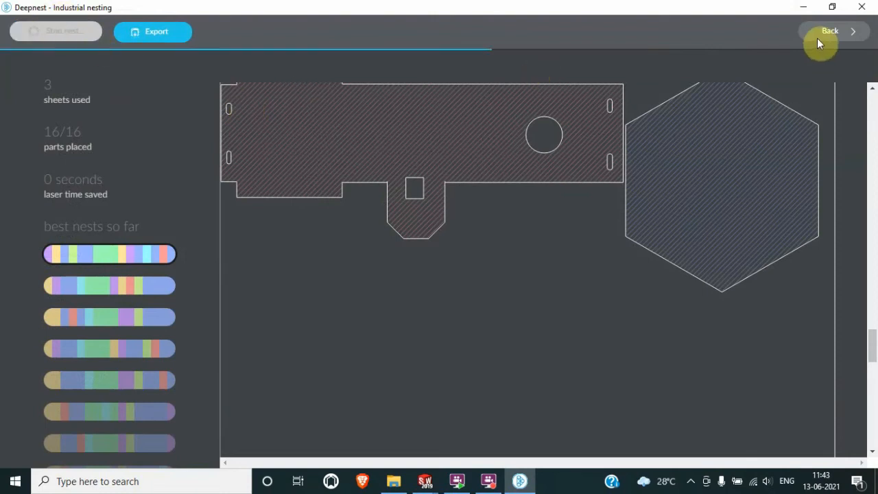
click(803, 7)
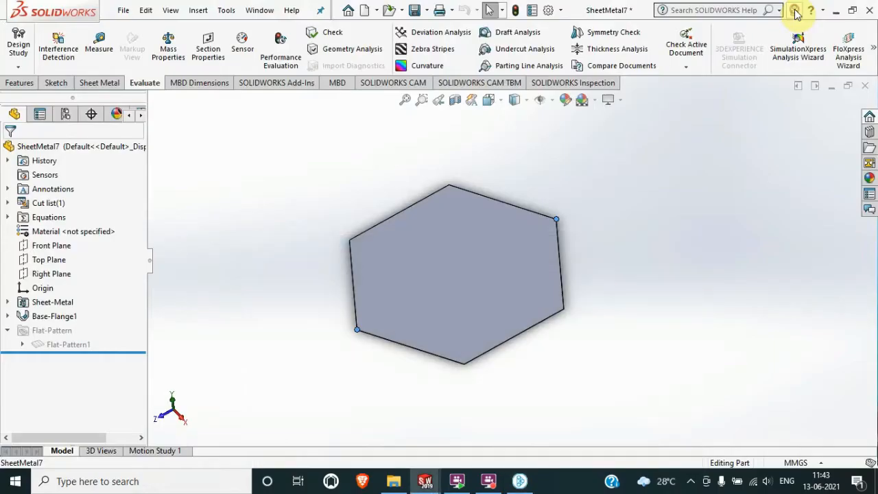
click(834, 11)
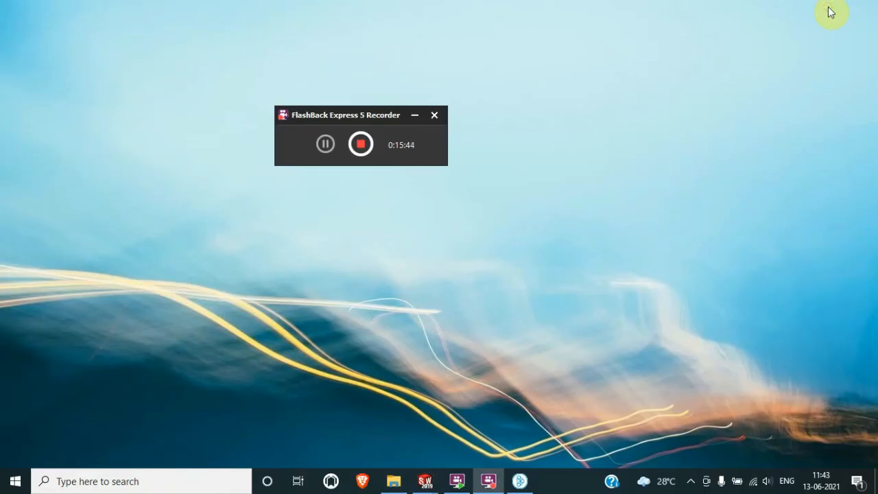
Switch to the Flat Patern DXF folder in File Explorer and rename the exported All nested parts file as All nested parts.dxf.
click(394, 481)
click(261, 103)
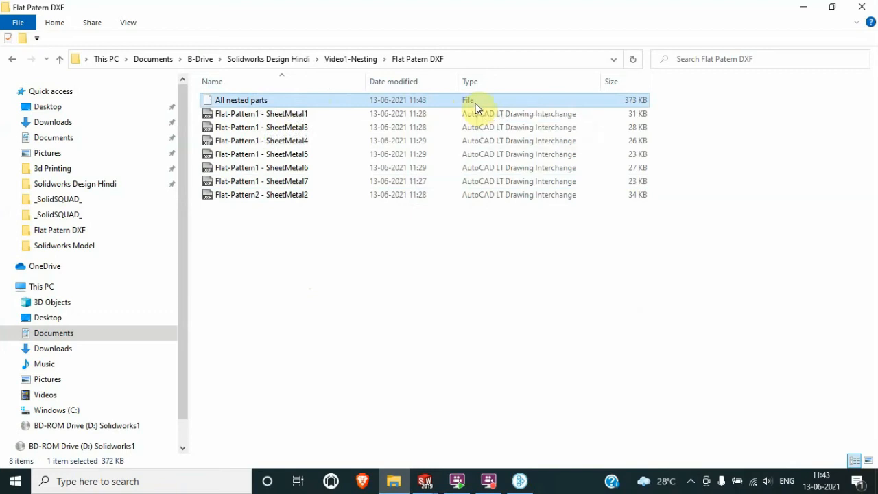
click(403, 278)
click(280, 102)
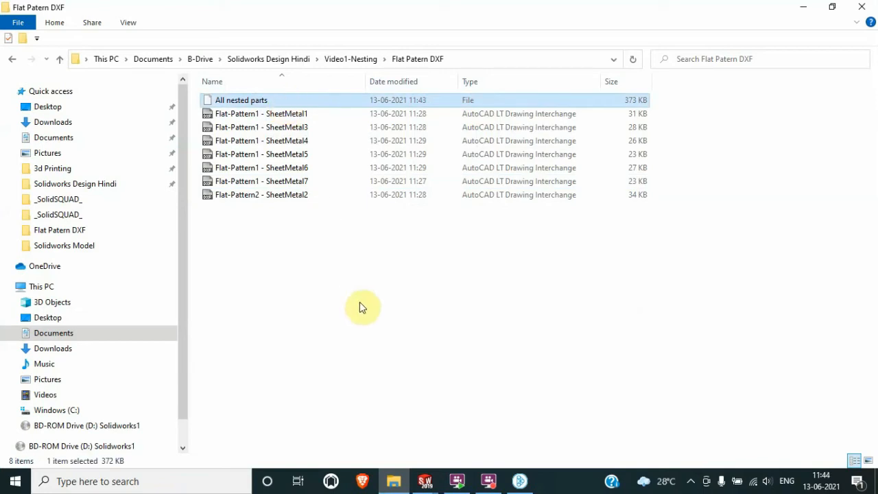
key(F2)
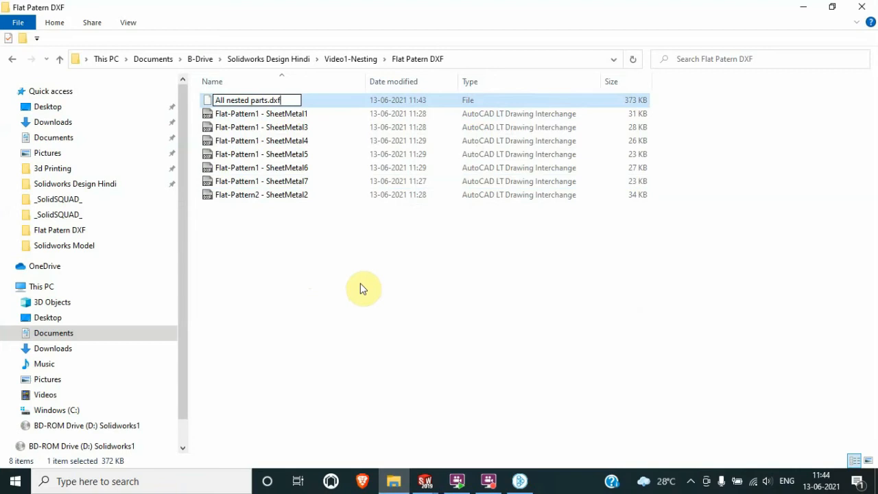
click(360, 288)
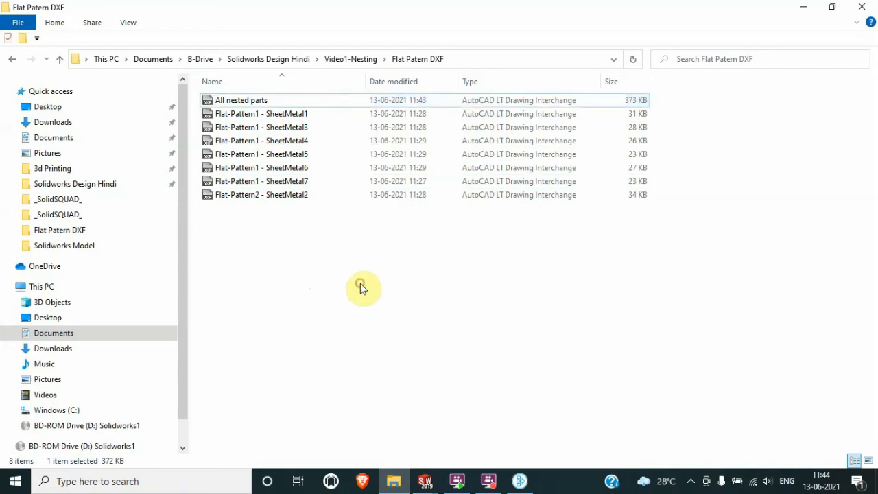
Open the All nested parts DXF file from the folder in AutoCAD LT.
click(242, 103)
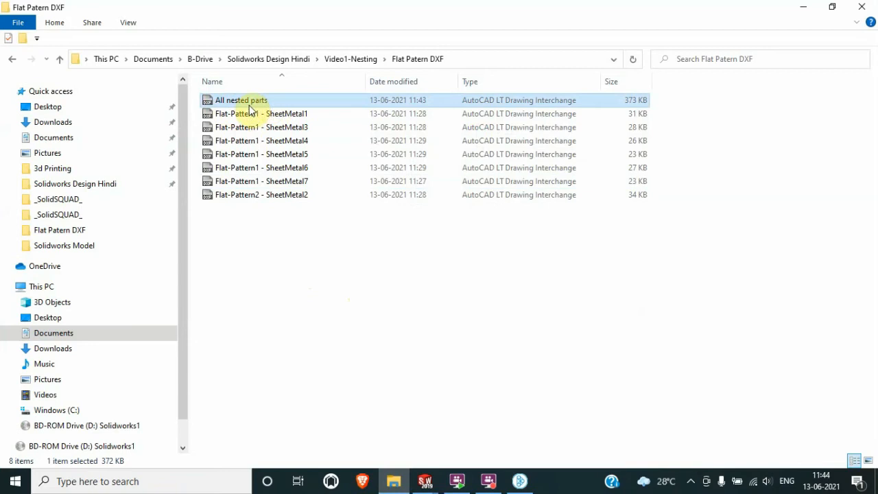
click(407, 334)
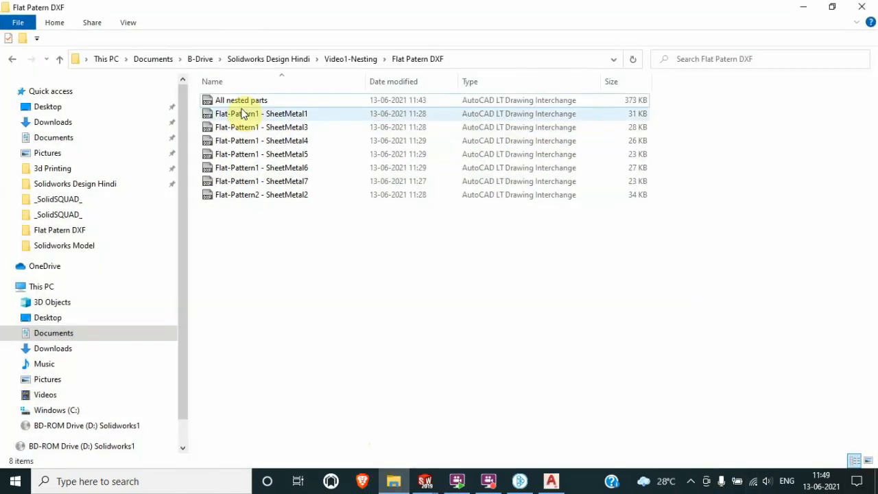
click(248, 102)
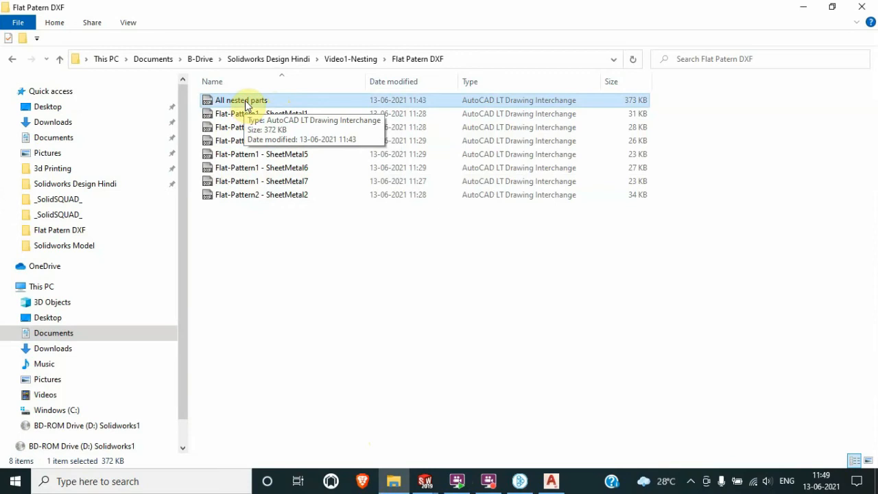
right_click(246, 101)
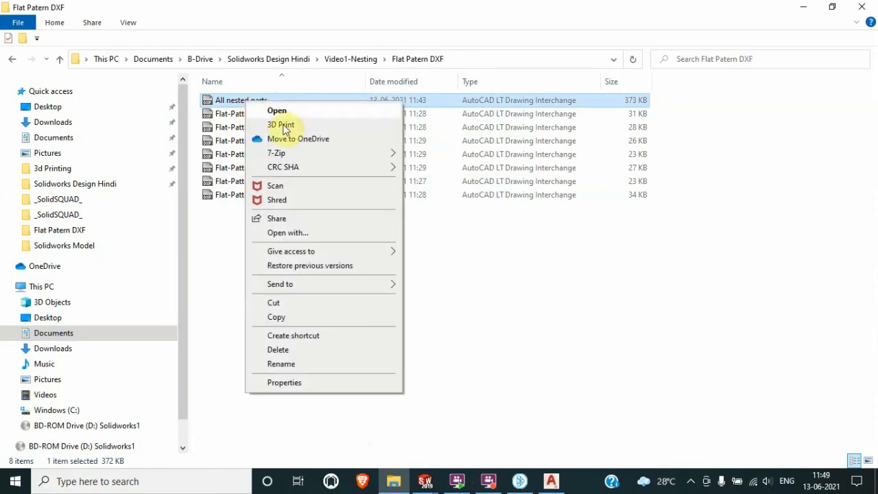
click(300, 234)
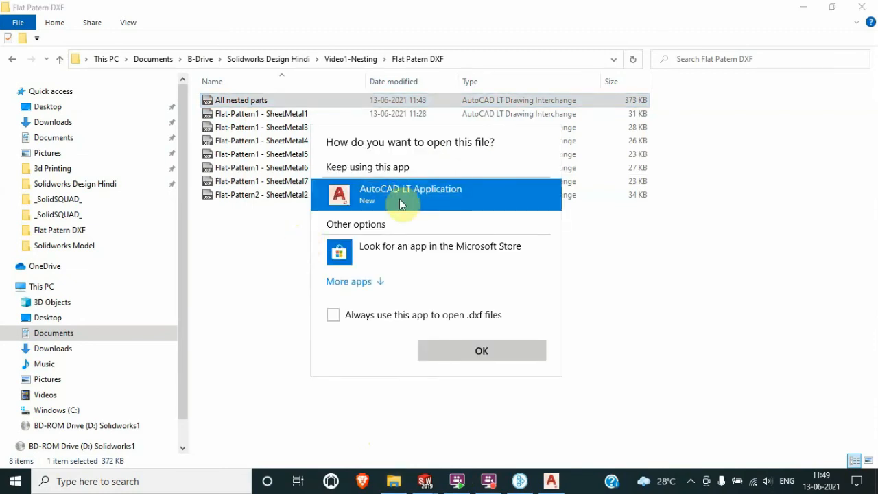
click(481, 350)
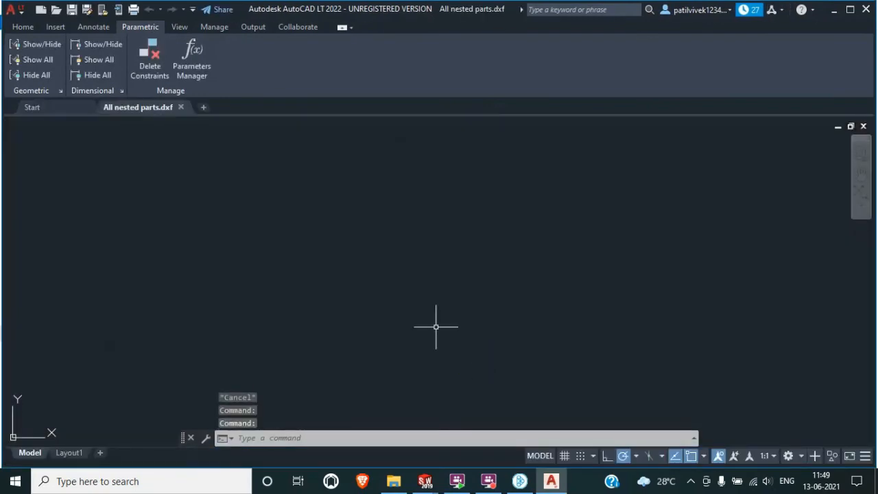
Examine the overall layout and the part outlines of the nested drawing, including the hexagonal parts.
scroll(435, 327, down, 8)
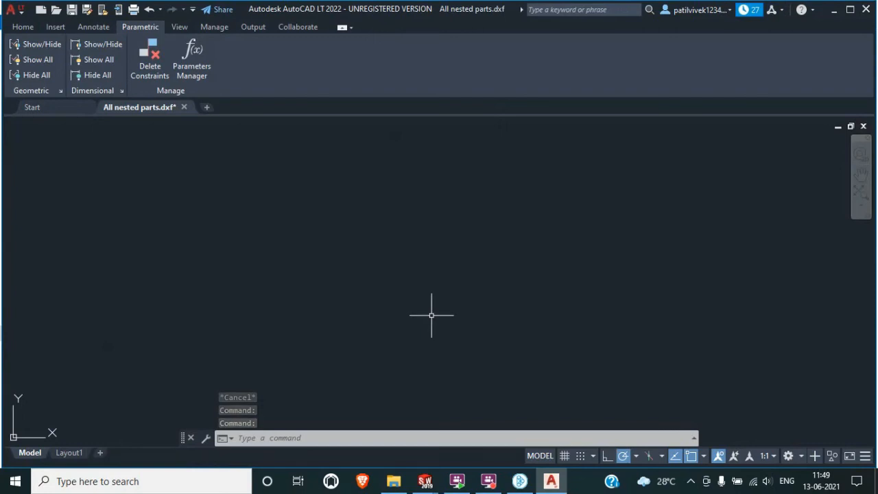
scroll(431, 315, down, 10)
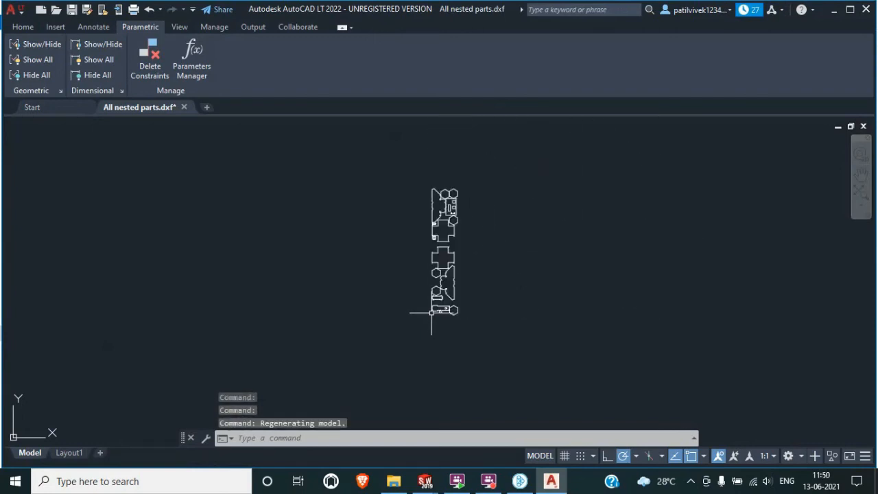
scroll(436, 179, up, 8)
scroll(363, 196, up, 10)
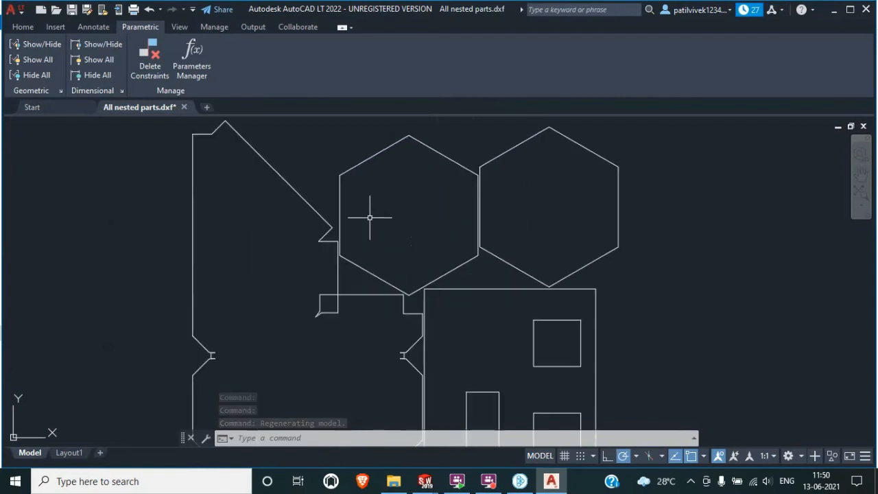
scroll(373, 199, down, 10)
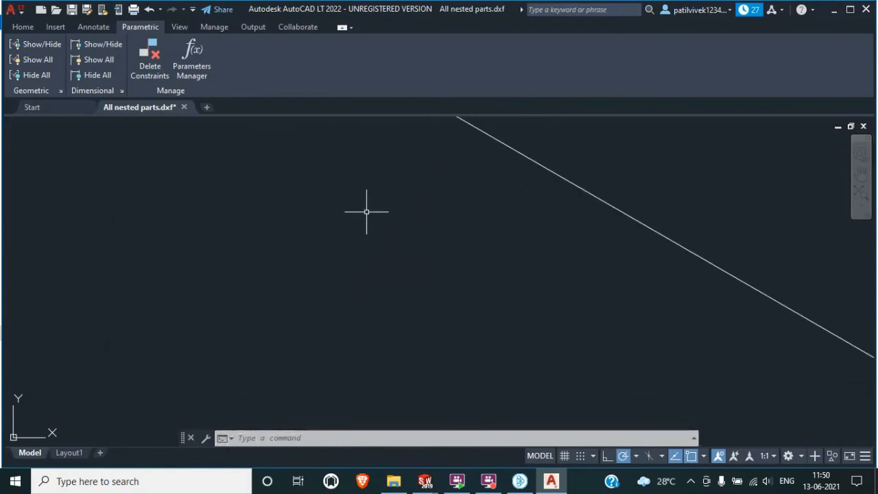
scroll(439, 319, down, 3)
scroll(471, 308, up, 5)
scroll(392, 303, down, 5)
scroll(420, 333, up, 5)
Examine the line geometry along the edge of a circular hole up close for extra segments.
scroll(419, 333, up, 10)
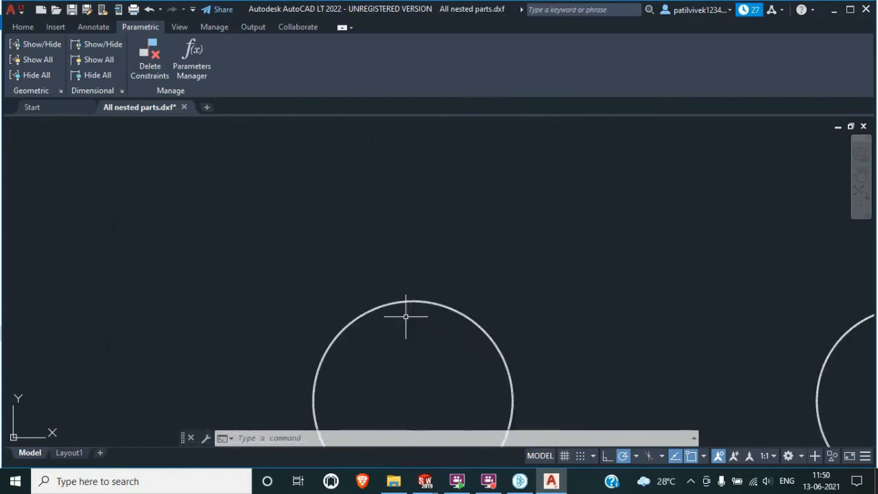
scroll(332, 243, up, 4)
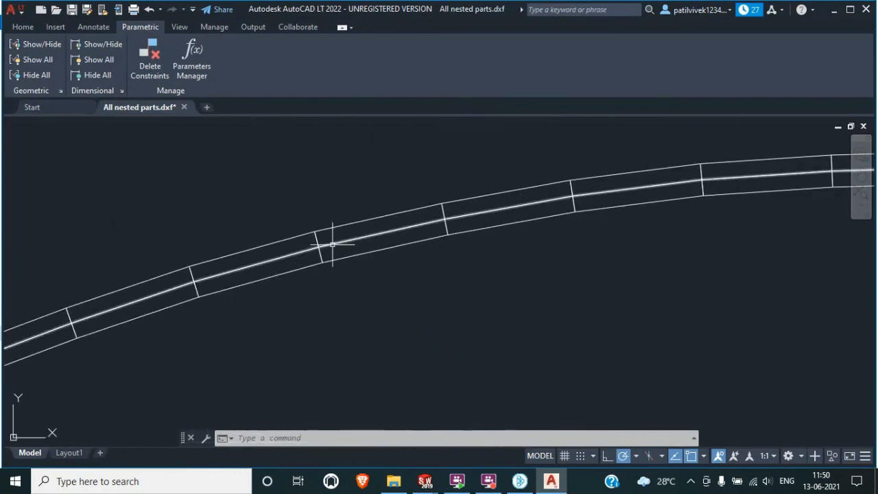
scroll(331, 243, down, 2)
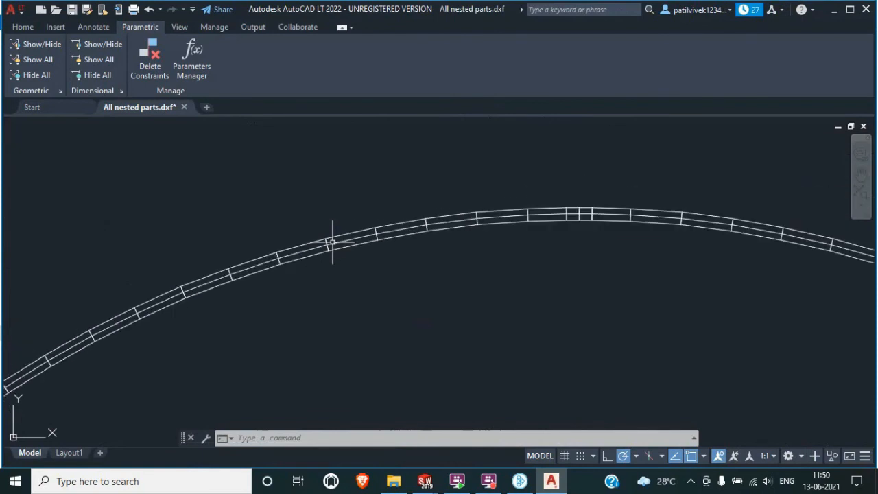
scroll(524, 222, down, 2)
scroll(523, 222, up, 1)
scroll(567, 237, down, 3)
scroll(686, 313, up, 8)
scroll(668, 306, down, 5)
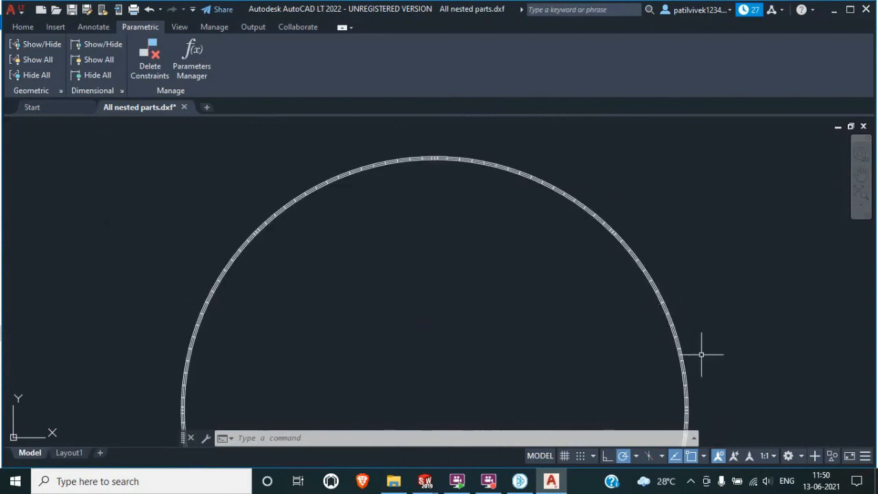
scroll(701, 355, up, 7)
scroll(670, 350, down, 2)
scroll(674, 332, up, 3)
scroll(602, 324, down, 6)
scroll(567, 318, down, 10)
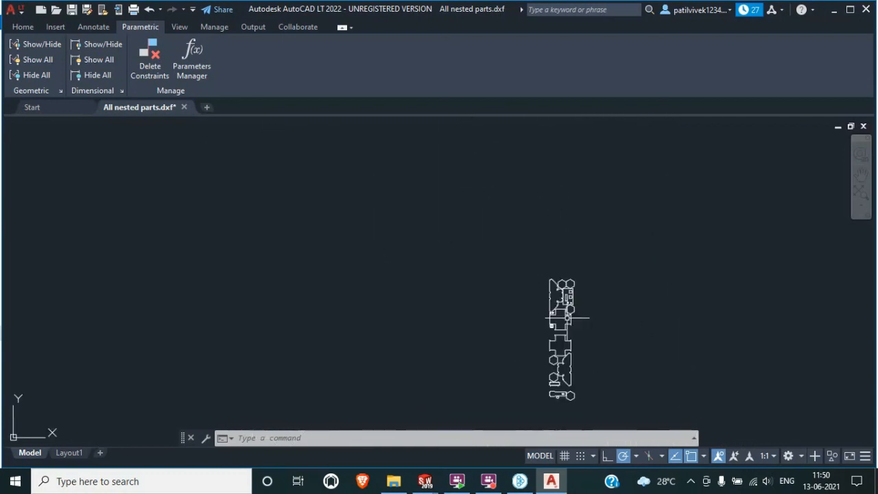
Select all the nested parts in the drawing and explode them with the Explode command.
scroll(608, 408, up, 2)
click(600, 172)
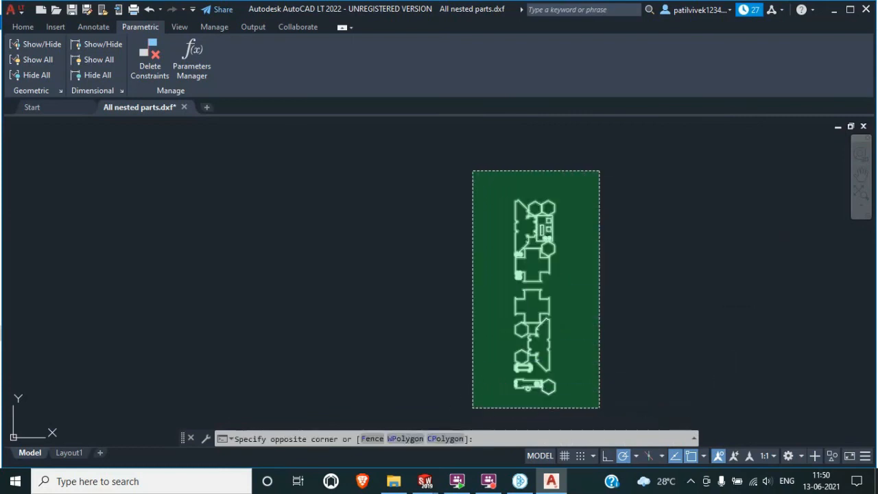
click(473, 408)
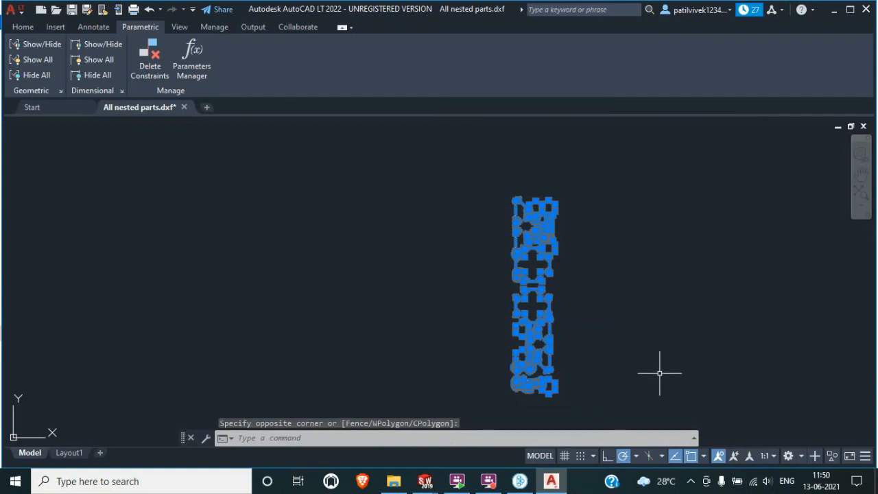
text(x)
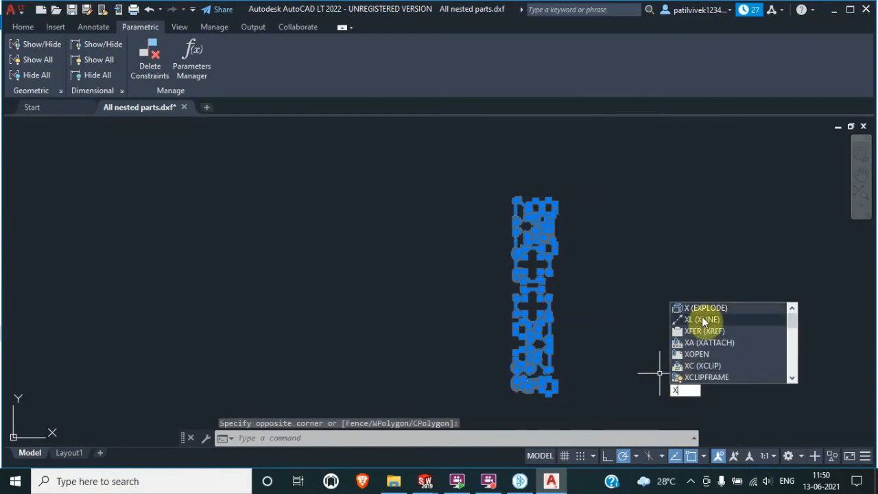
click(705, 304)
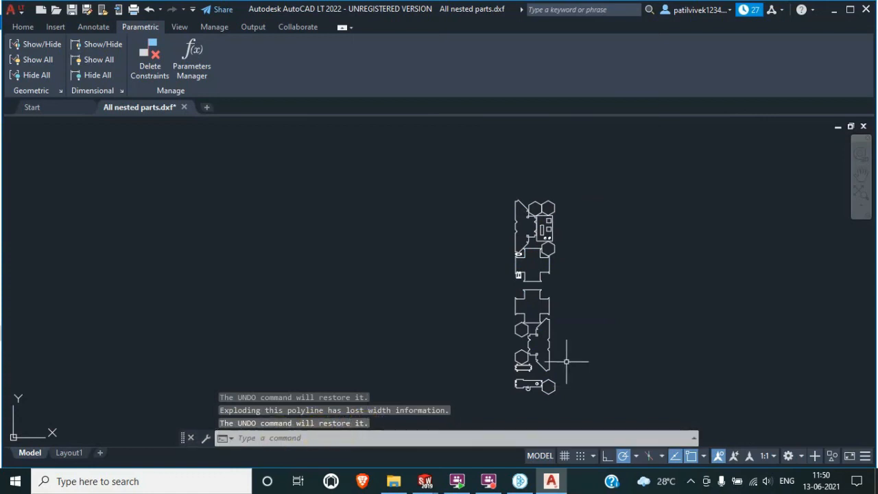
Examine the edges of the exploded parts up close and across the whole layout.
scroll(566, 362, up, 10)
scroll(499, 368, up, 8)
scroll(473, 244, down, 8)
scroll(628, 323, up, 5)
scroll(598, 337, down, 12)
scroll(560, 320, down, 6)
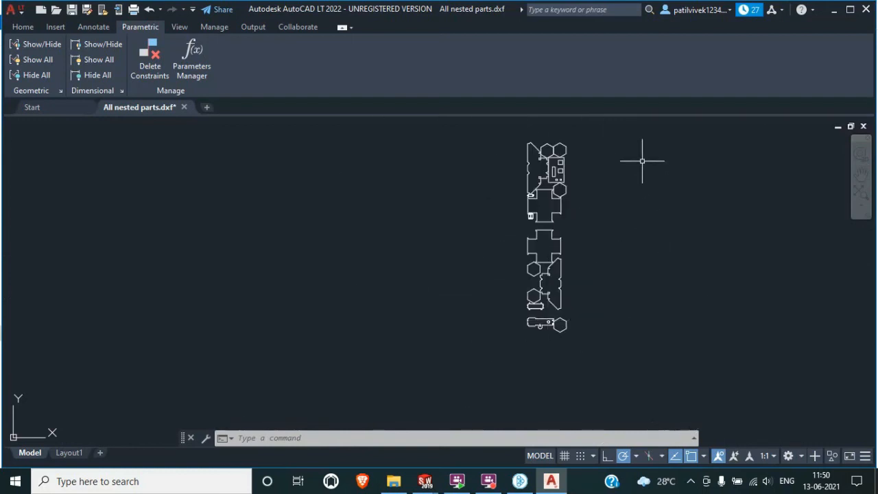
scroll(642, 161, down, 2)
scroll(639, 143, up, 2)
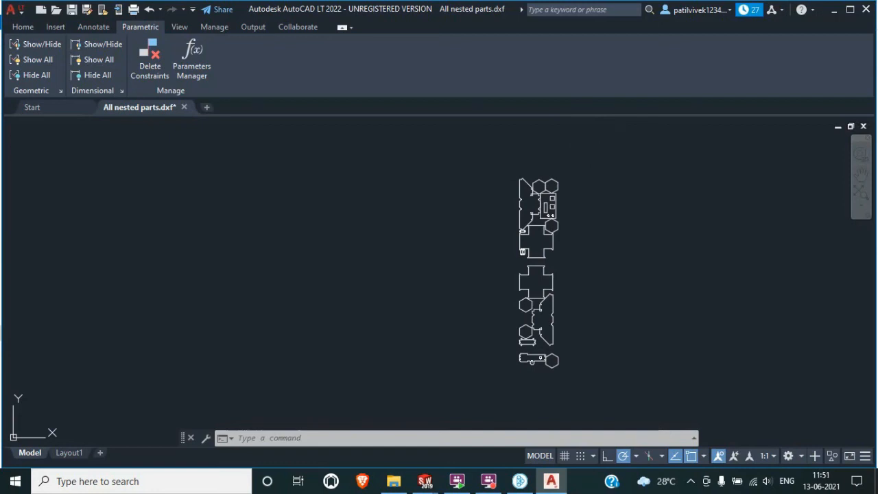
Select all the nested parts and delete duplicate objects with OVERKILL, keeping the 0.000001 tolerance and default options.
click(620, 143)
click(483, 407)
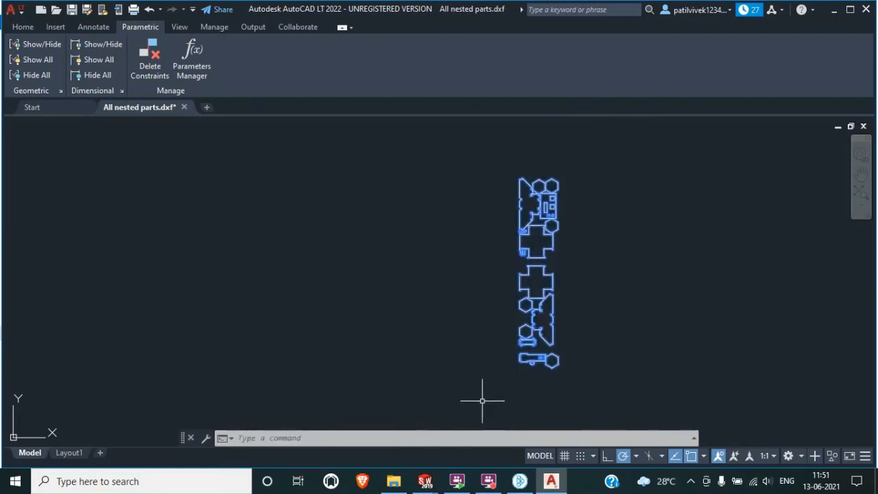
click(348, 439)
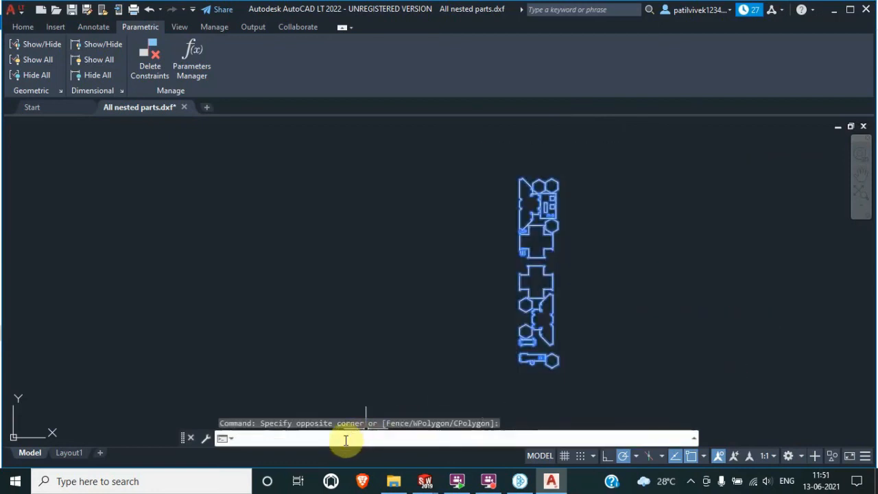
text(over)
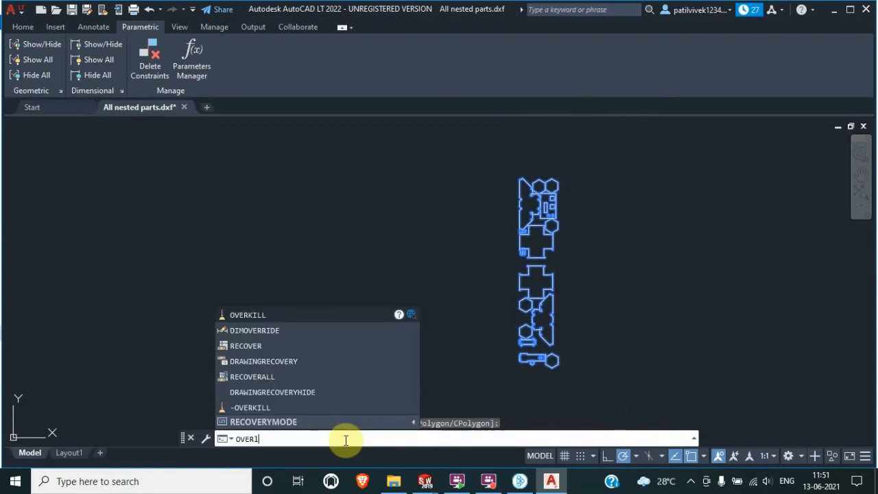
text(ki)
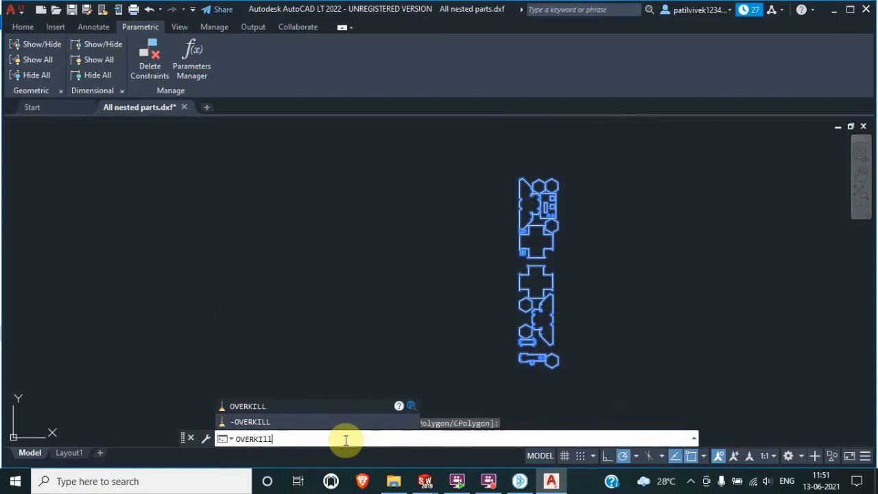
text(ll)
key(Return)
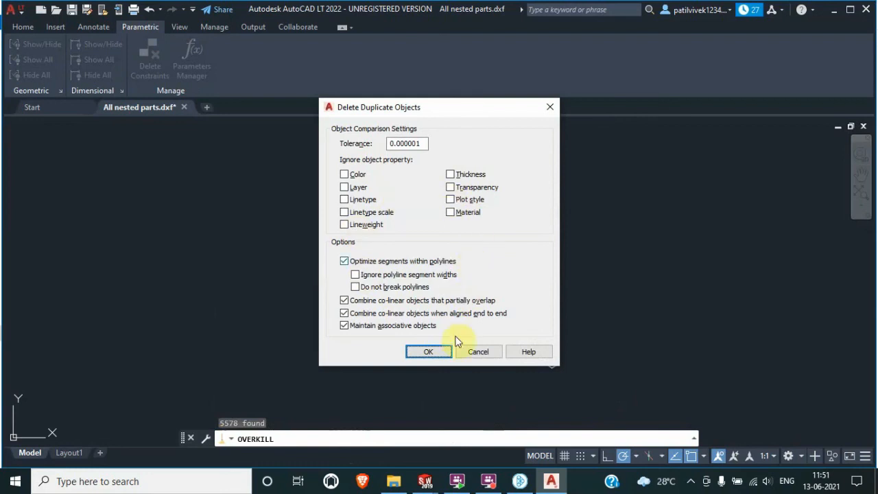
click(428, 351)
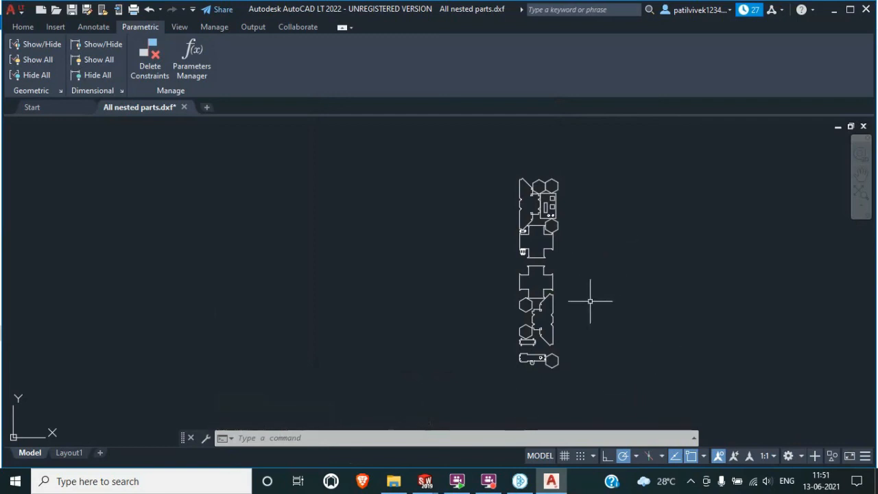
Inspect the outline of the lower cross-shaped part for duplicates by selecting its bottom edge, and clear the selection.
scroll(556, 300, up, 3)
scroll(533, 289, up, 6)
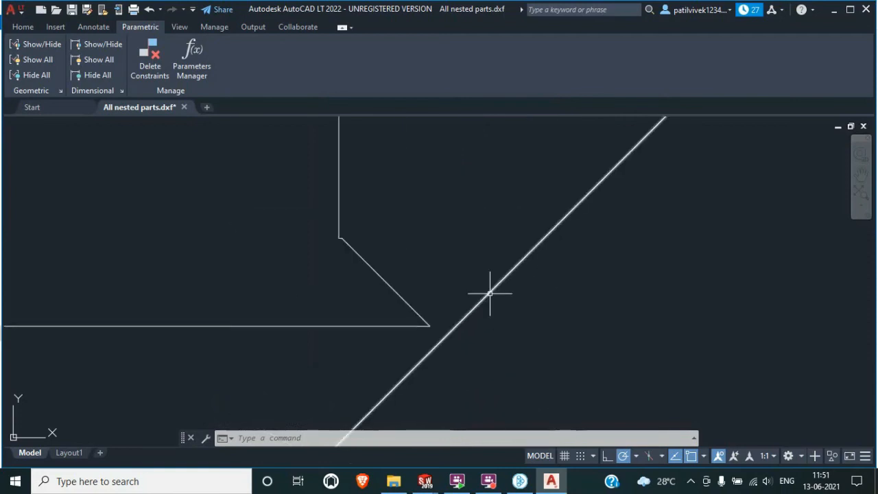
scroll(364, 323, down, 6)
scroll(372, 306, up, 2)
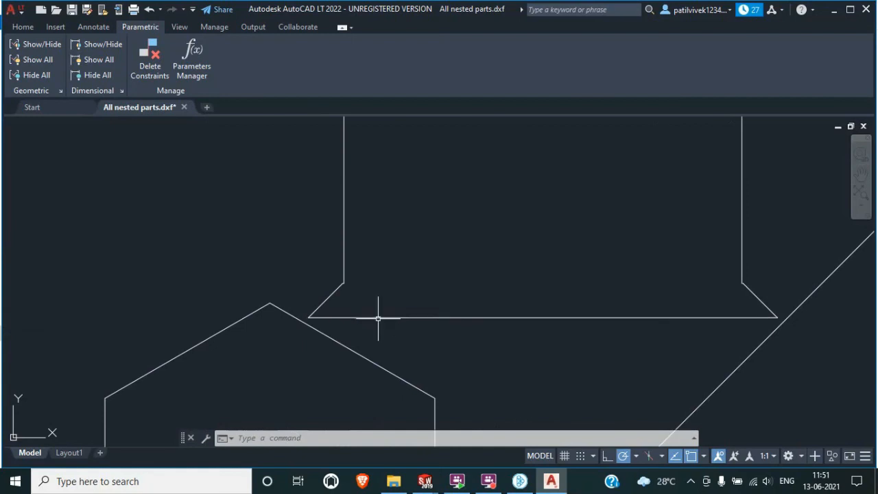
click(378, 316)
scroll(473, 260, down, 8)
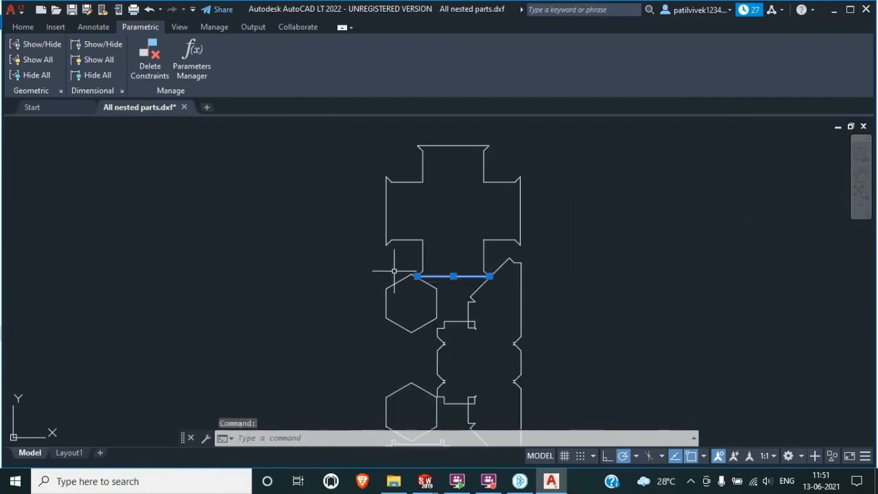
key(Escape)
Examine the circular hole's edge and the remaining part outlines in the cleaned nested layout.
scroll(389, 245, down, 2)
scroll(389, 305, up, 8)
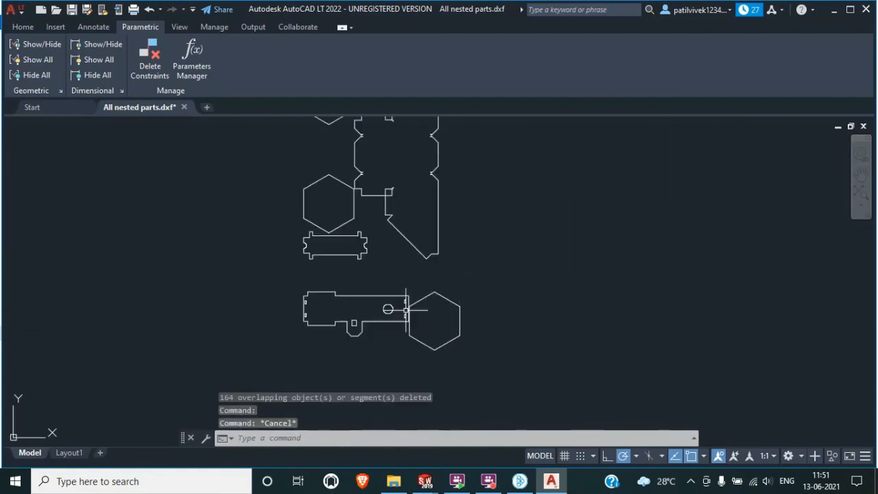
scroll(405, 293, up, 5)
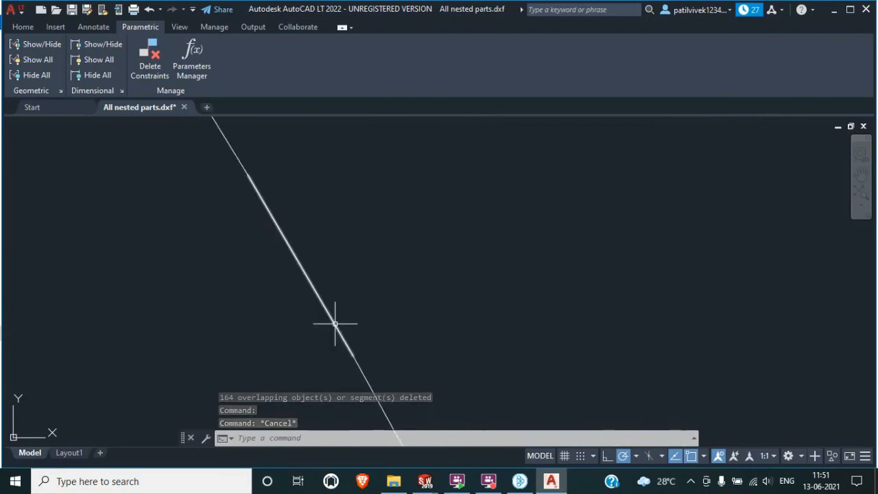
scroll(342, 330, down, 10)
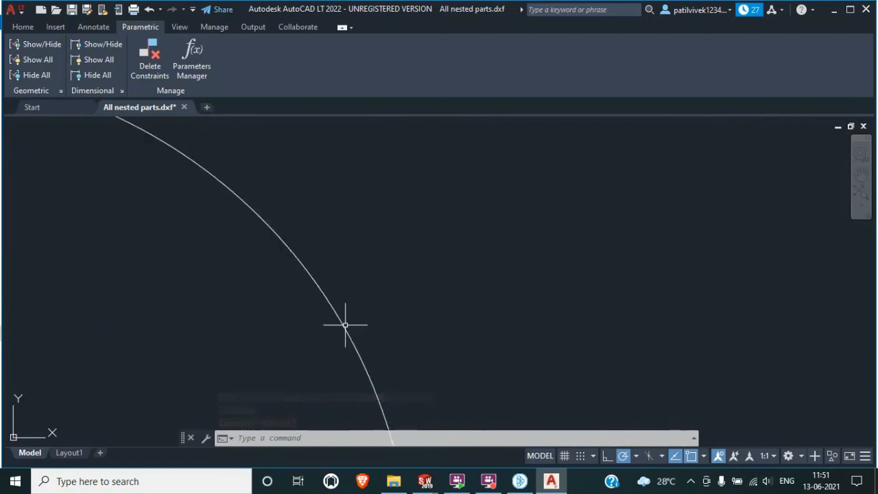
scroll(373, 316, down, 6)
scroll(366, 275, up, 4)
scroll(418, 186, up, 4)
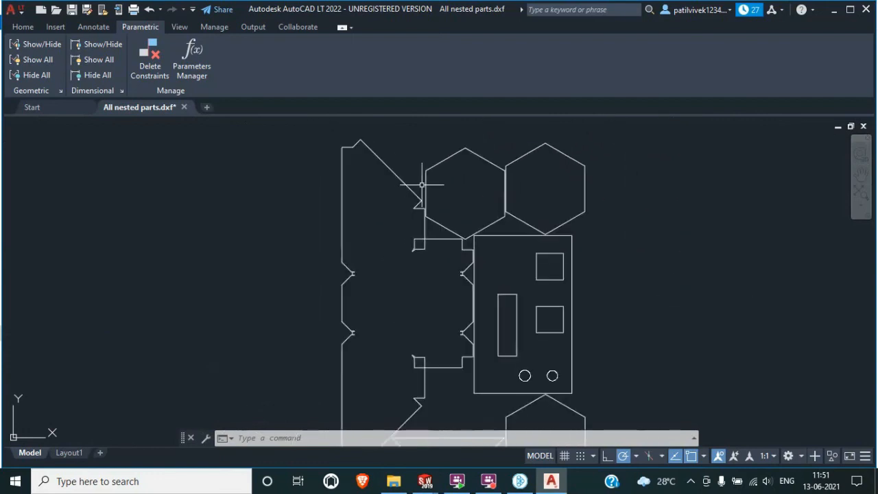
scroll(416, 184, down, 8)
scroll(440, 302, up, 3)
scroll(447, 313, down, 4)
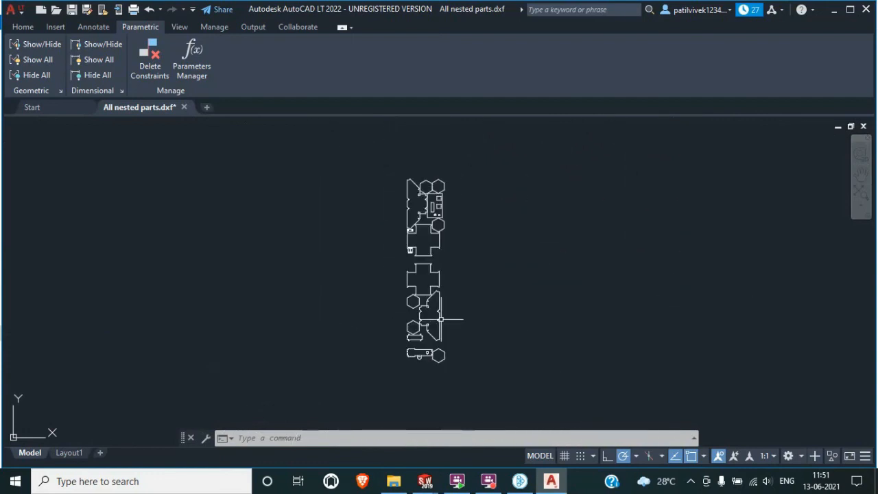
Switch to Deepnest, examine how the parts are arranged across the nested sheets, and return to the cleaned drawing in AutoCAD LT.
scroll(455, 267, up, 3)
click(519, 481)
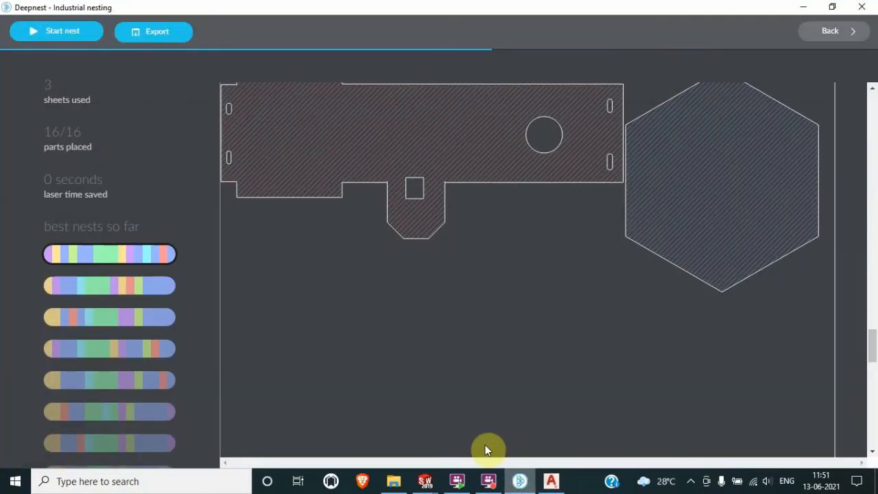
scroll(404, 333, up, 3)
scroll(405, 329, up, 5)
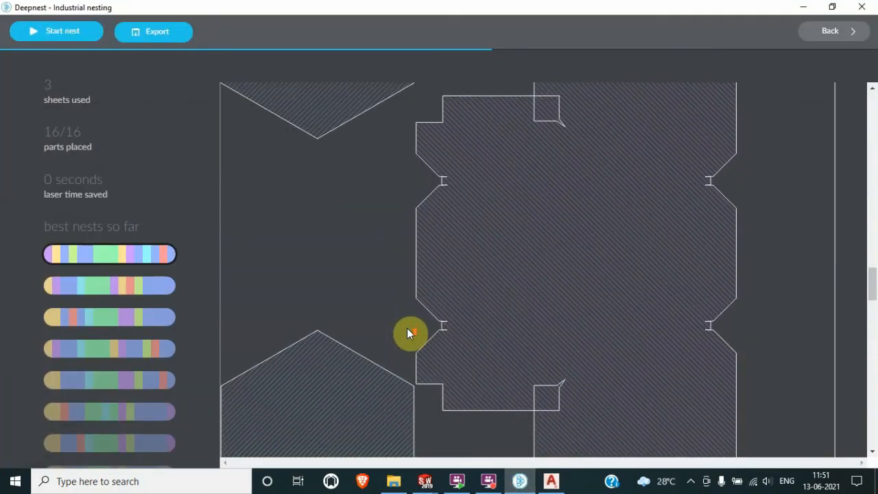
scroll(409, 330, down, 5)
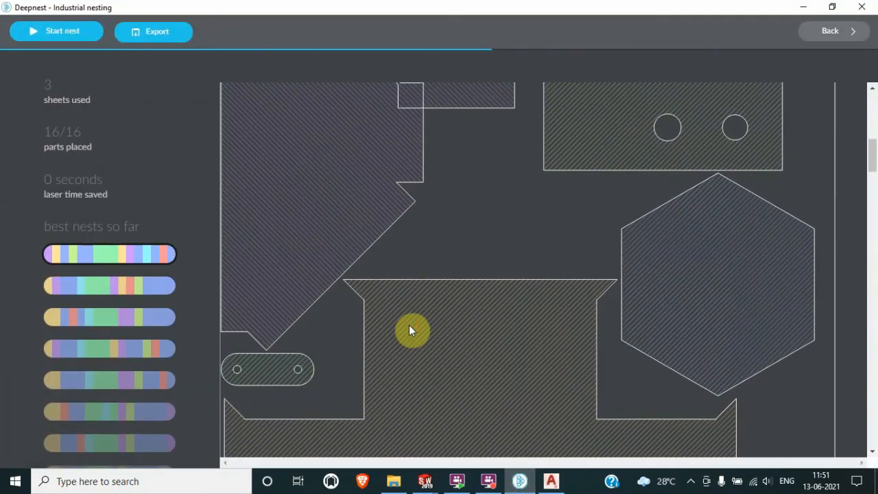
scroll(410, 330, down, 3)
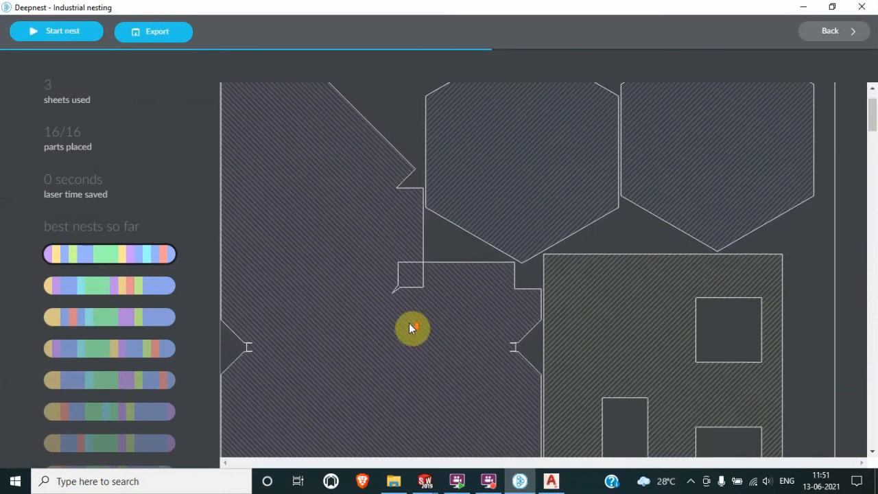
scroll(408, 326, down, 6)
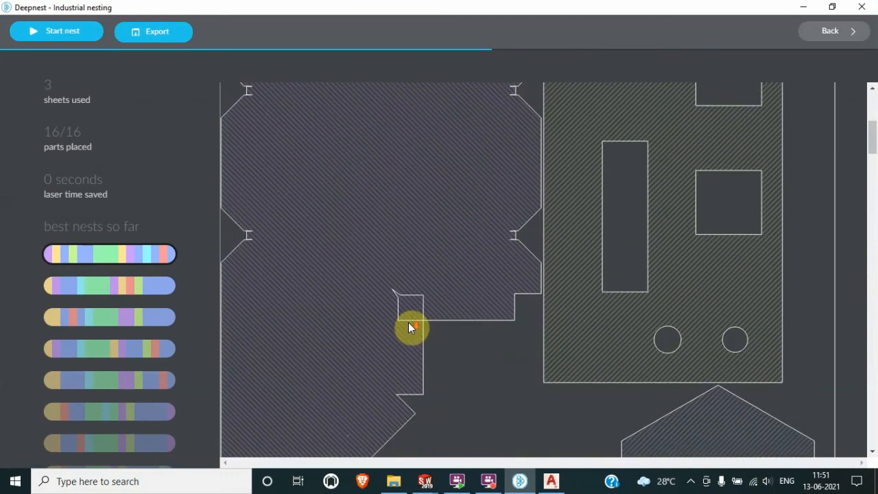
scroll(404, 322, down, 8)
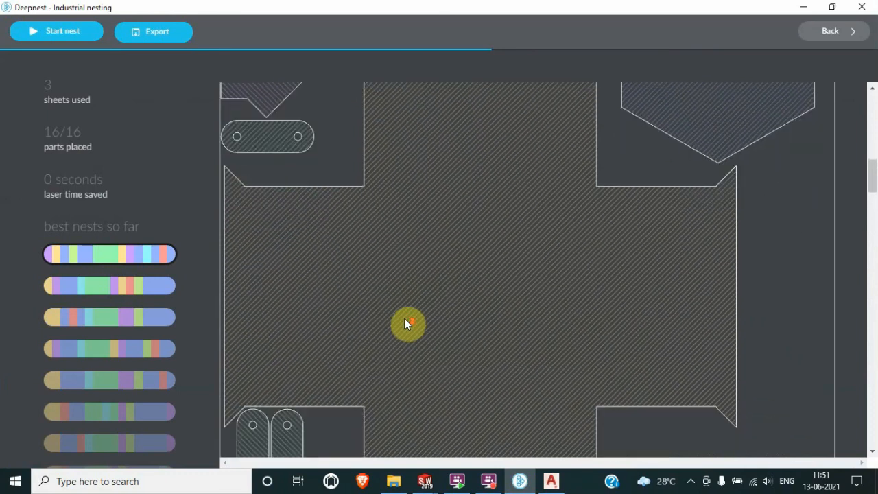
scroll(404, 319, down, 6)
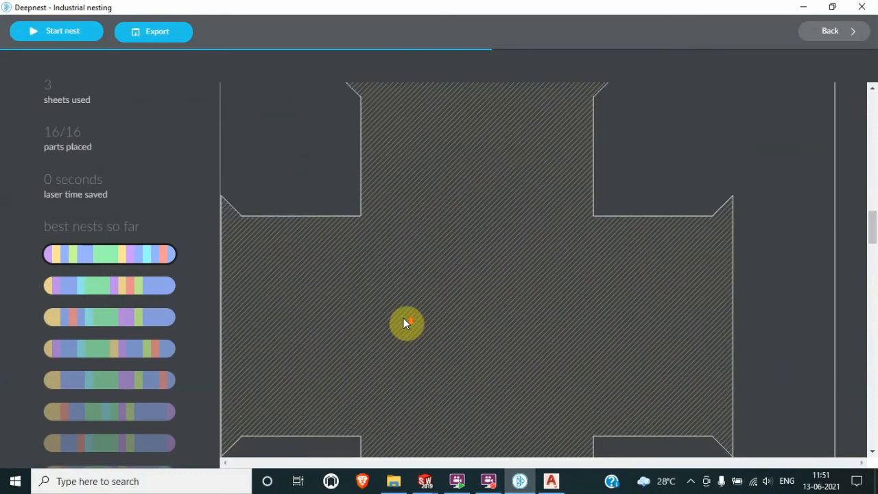
scroll(404, 320, up, 10)
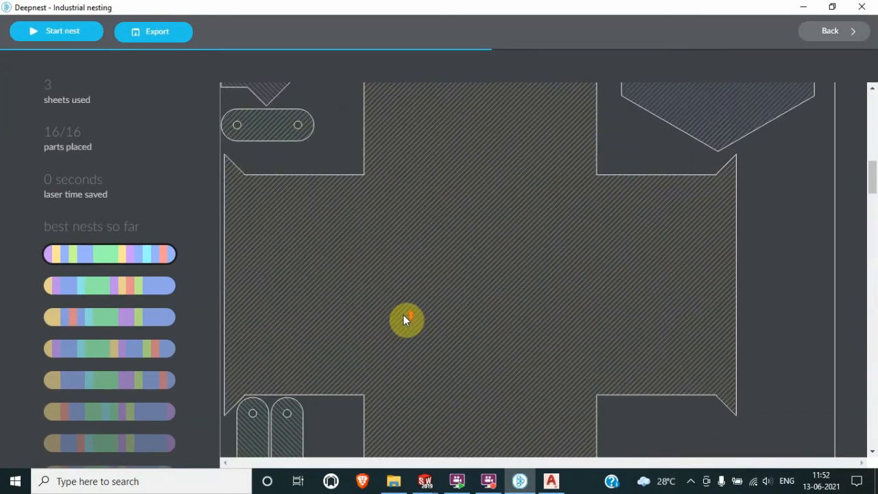
scroll(404, 320, up, 10)
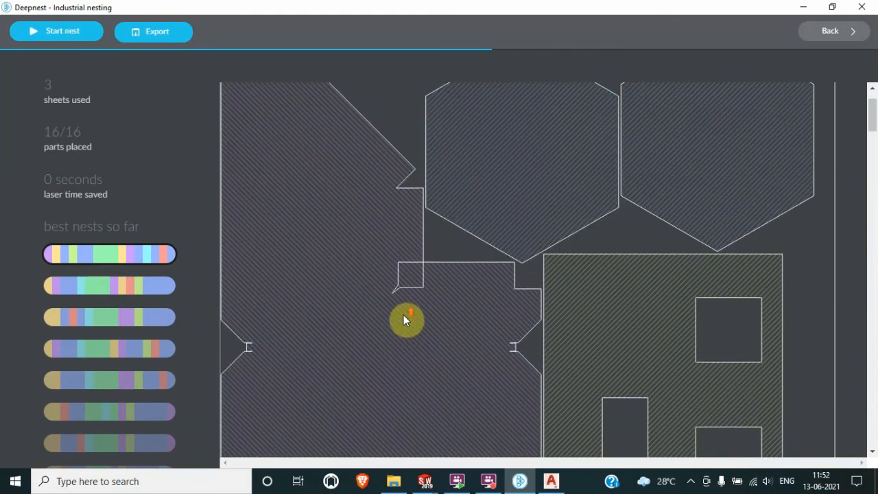
click(551, 481)
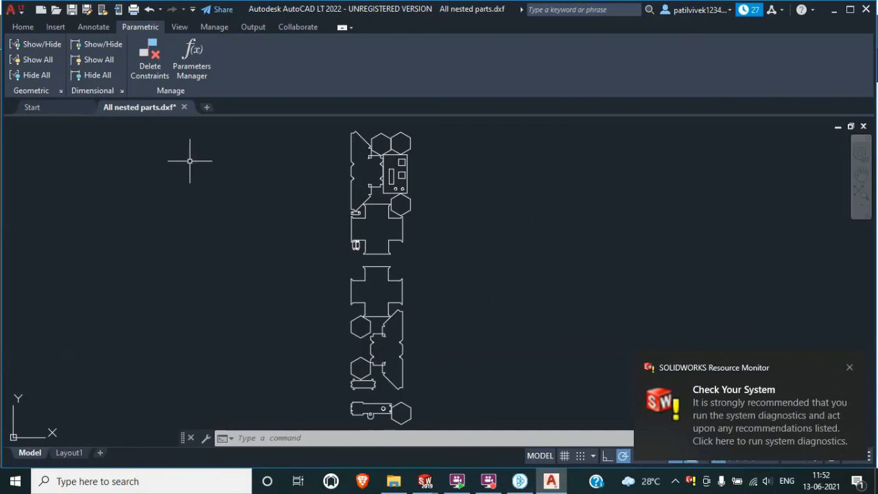